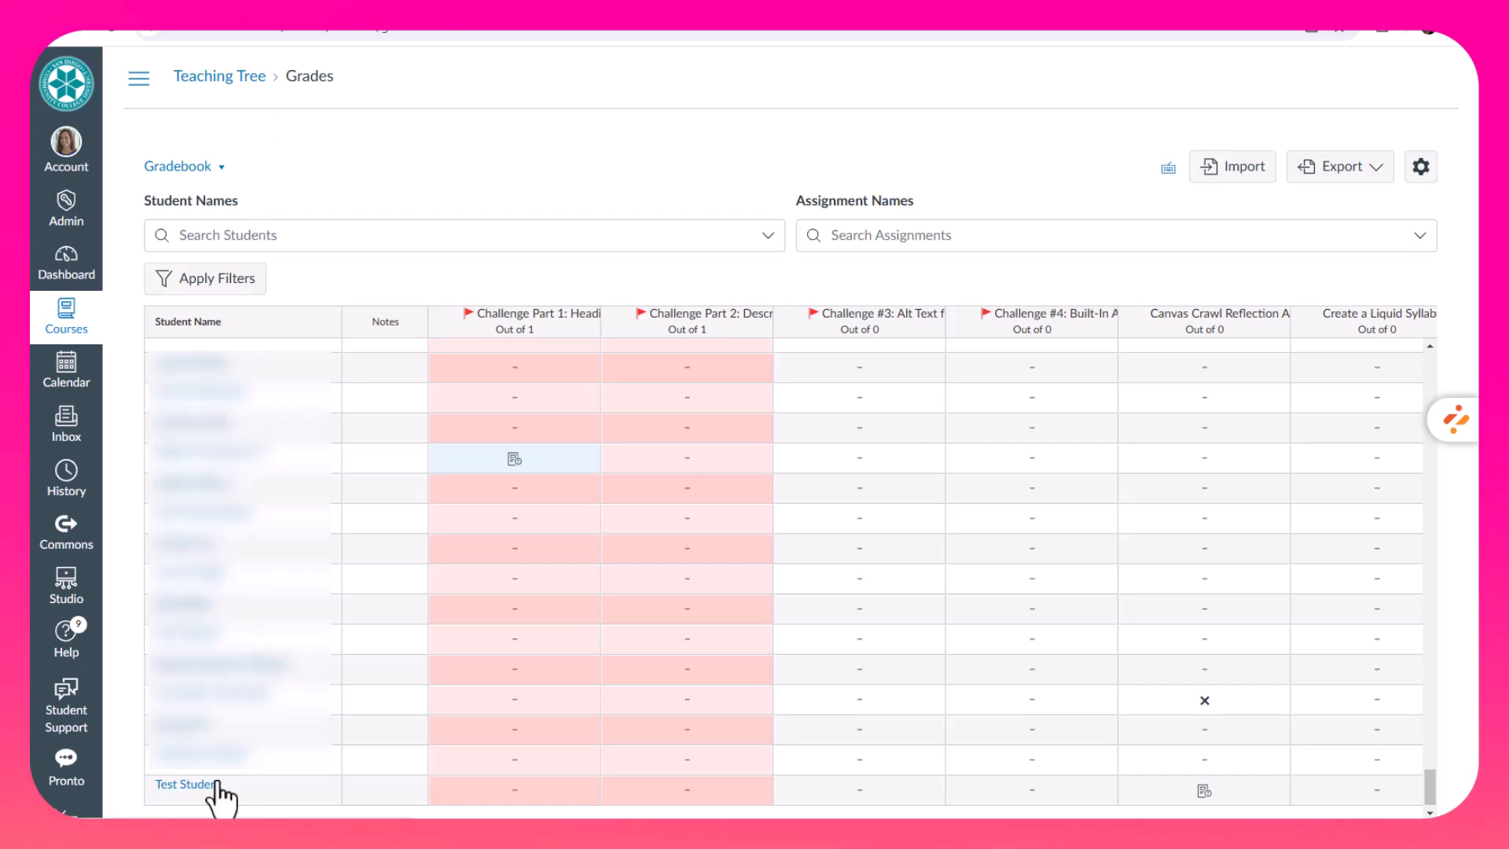
- Open Test Student's Canvas Crawl Reflection Activity submission in SpeedGrader from the gradebook
left_click(1267, 794)
left_click(1274, 791)
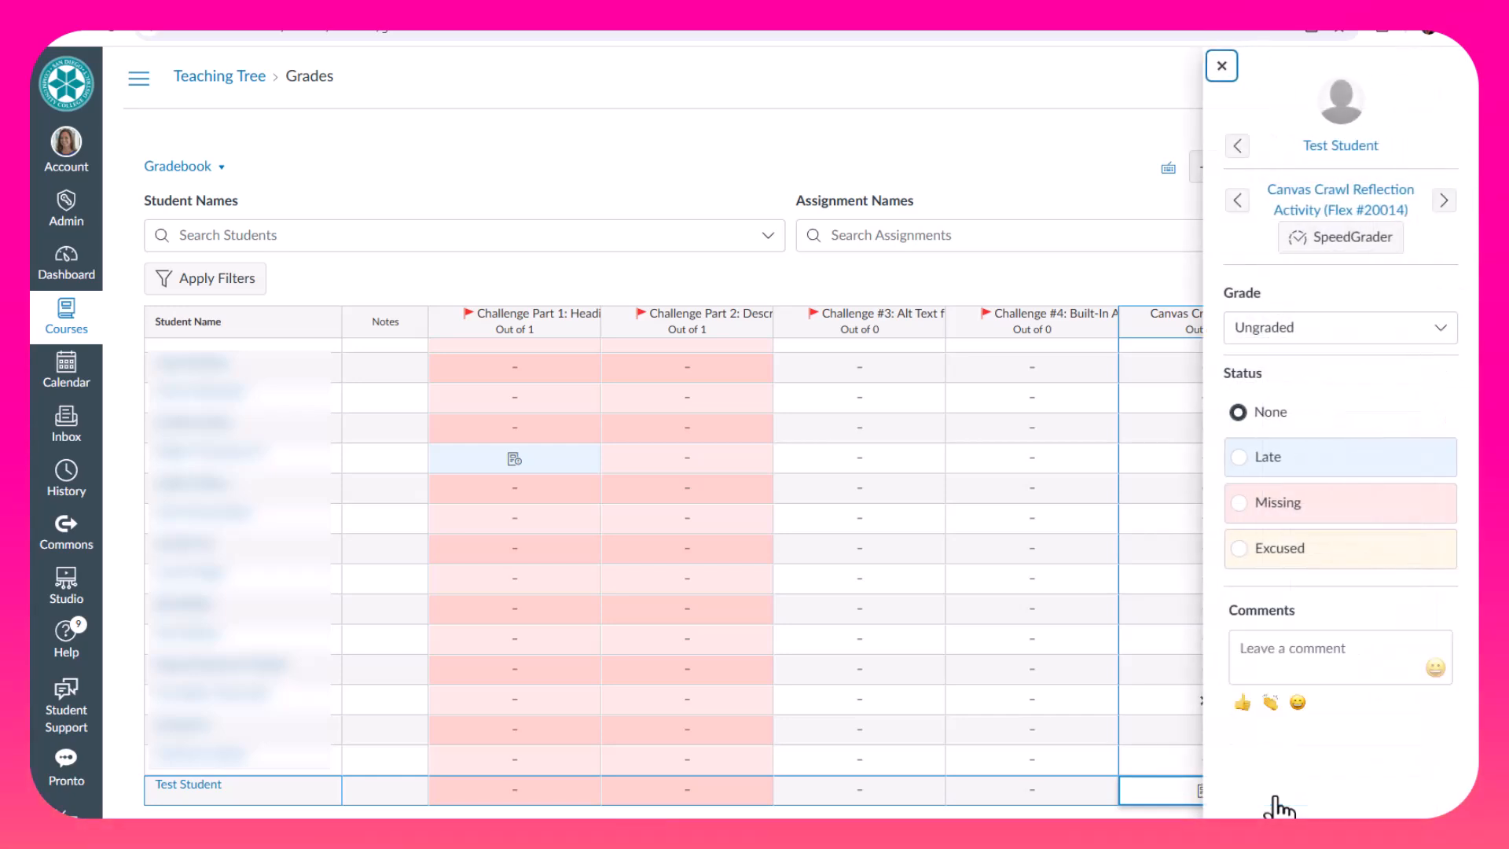
left_click(1329, 243)
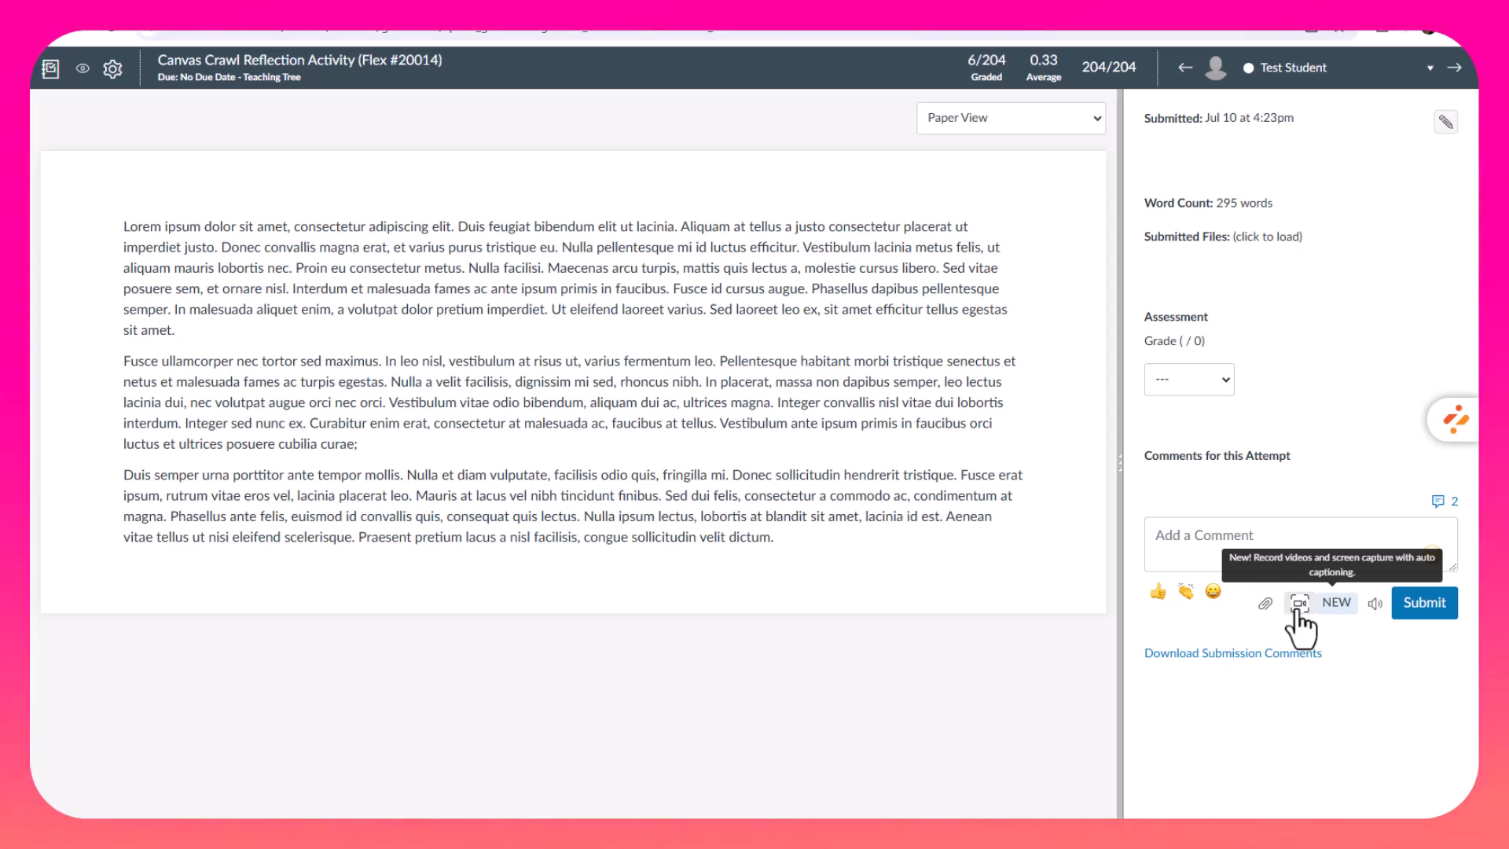
left_click_drag(205, 250, 753, 309)
left_click(583, 307)
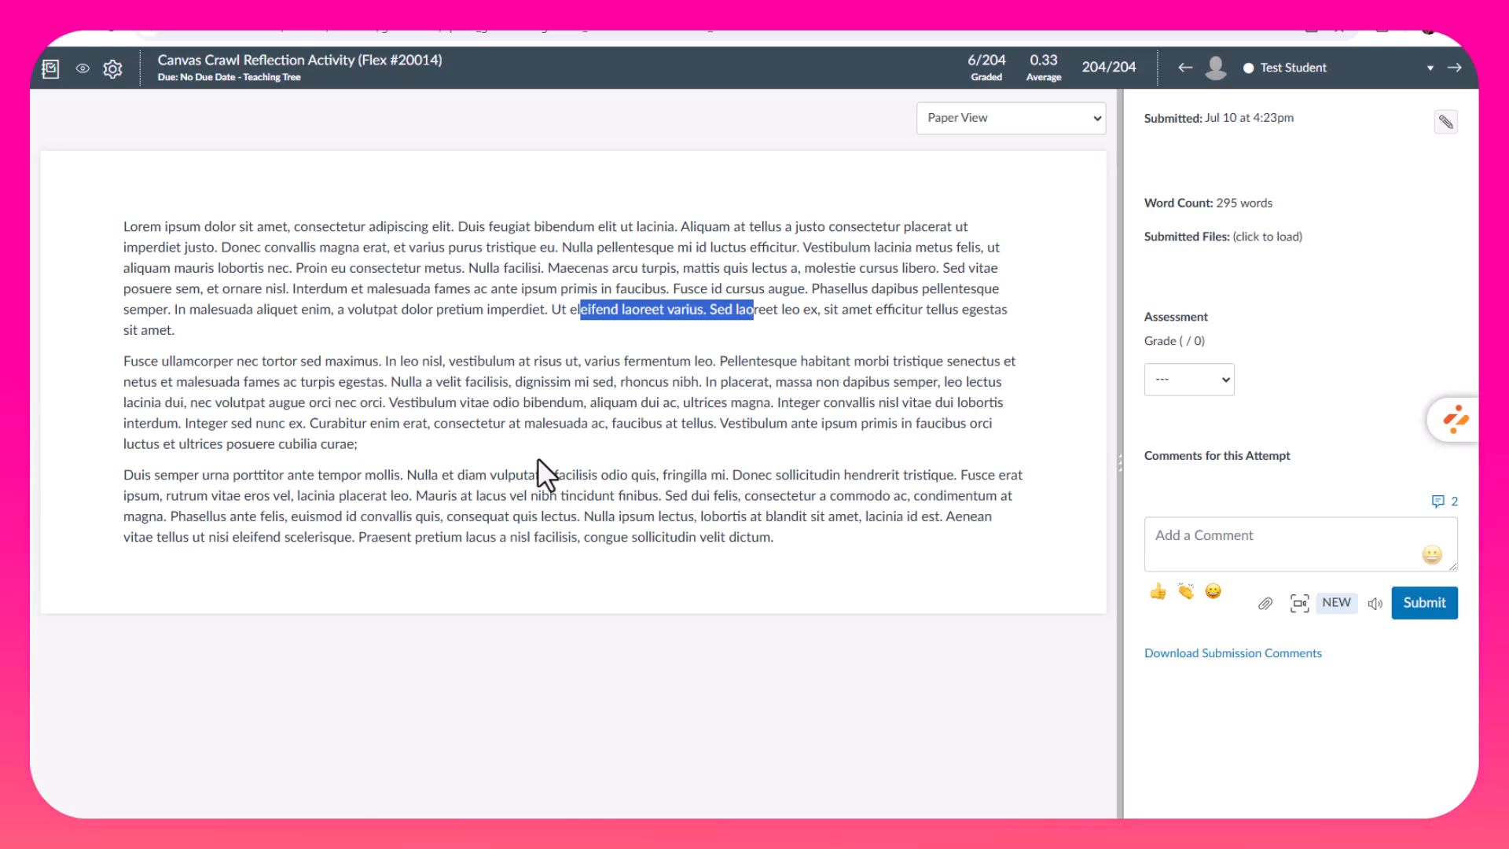
left_click(601, 449)
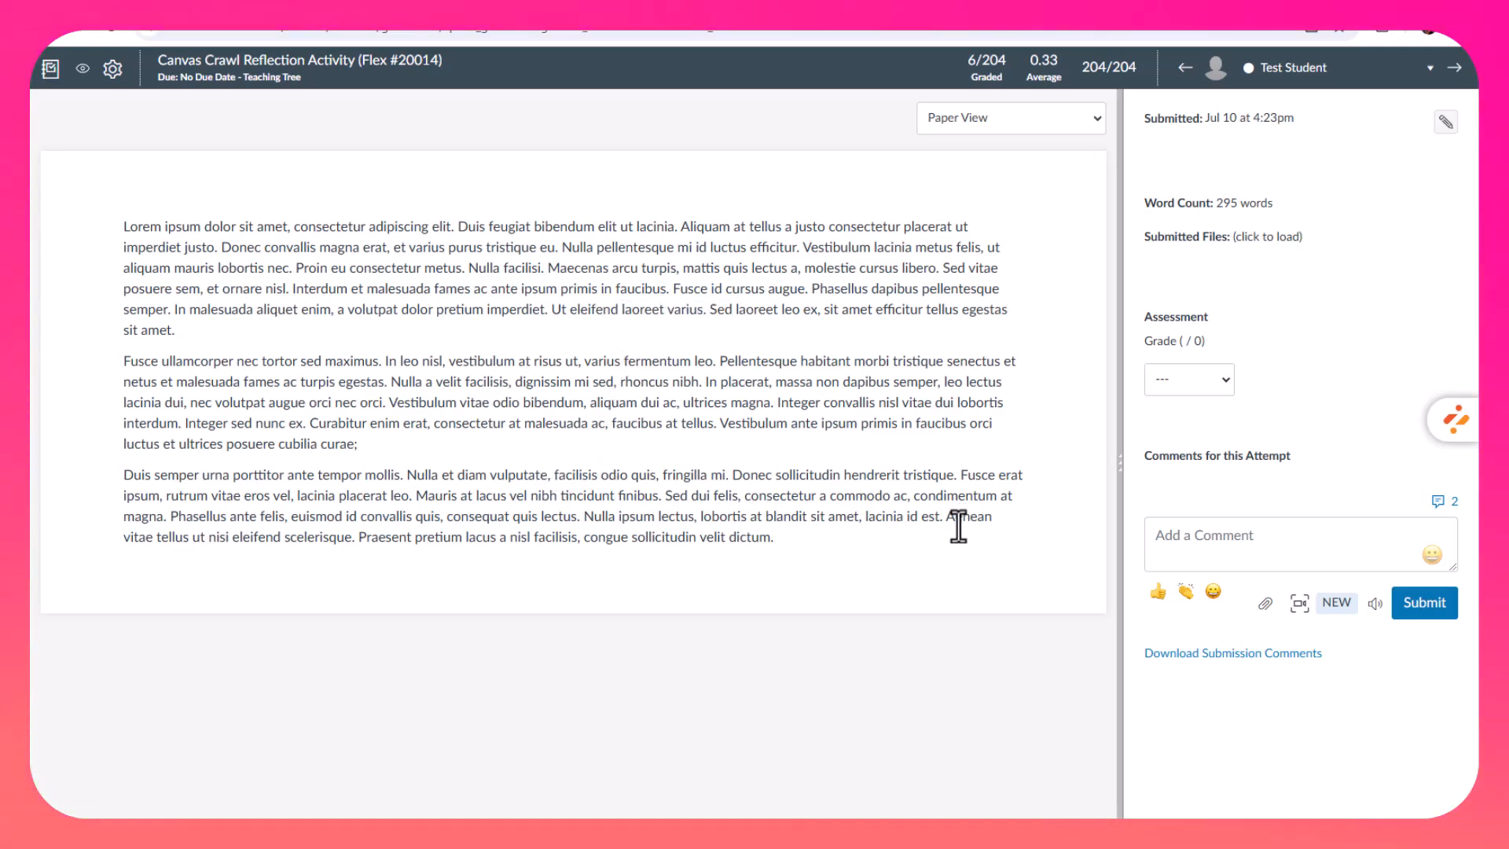
- Open Studio Capture for a video comment on the submission and choose the Yeti Nano microphone
left_click(1299, 604)
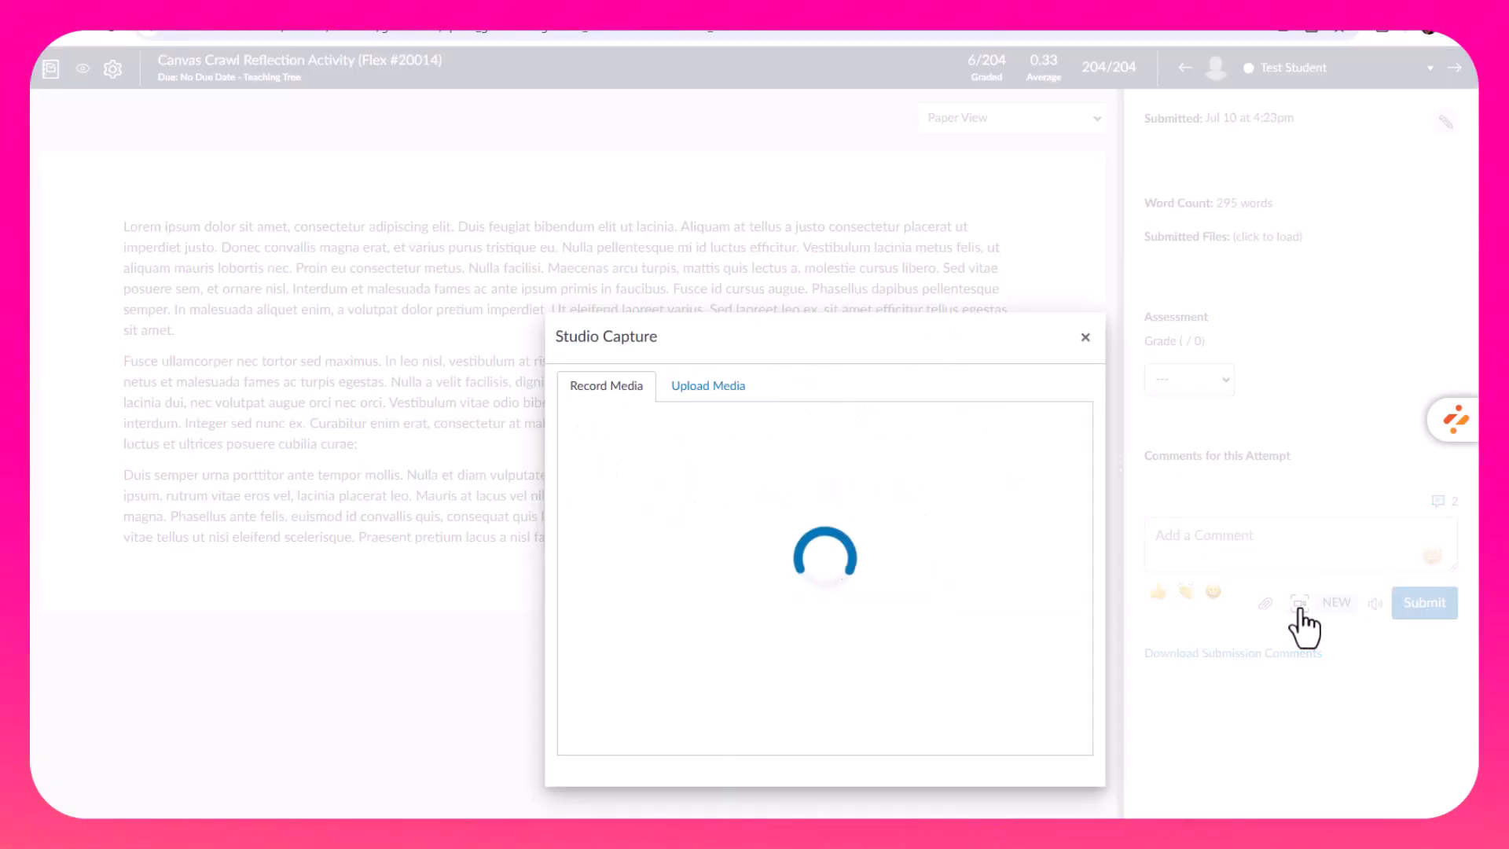
left_click_drag(905, 335, 913, 237)
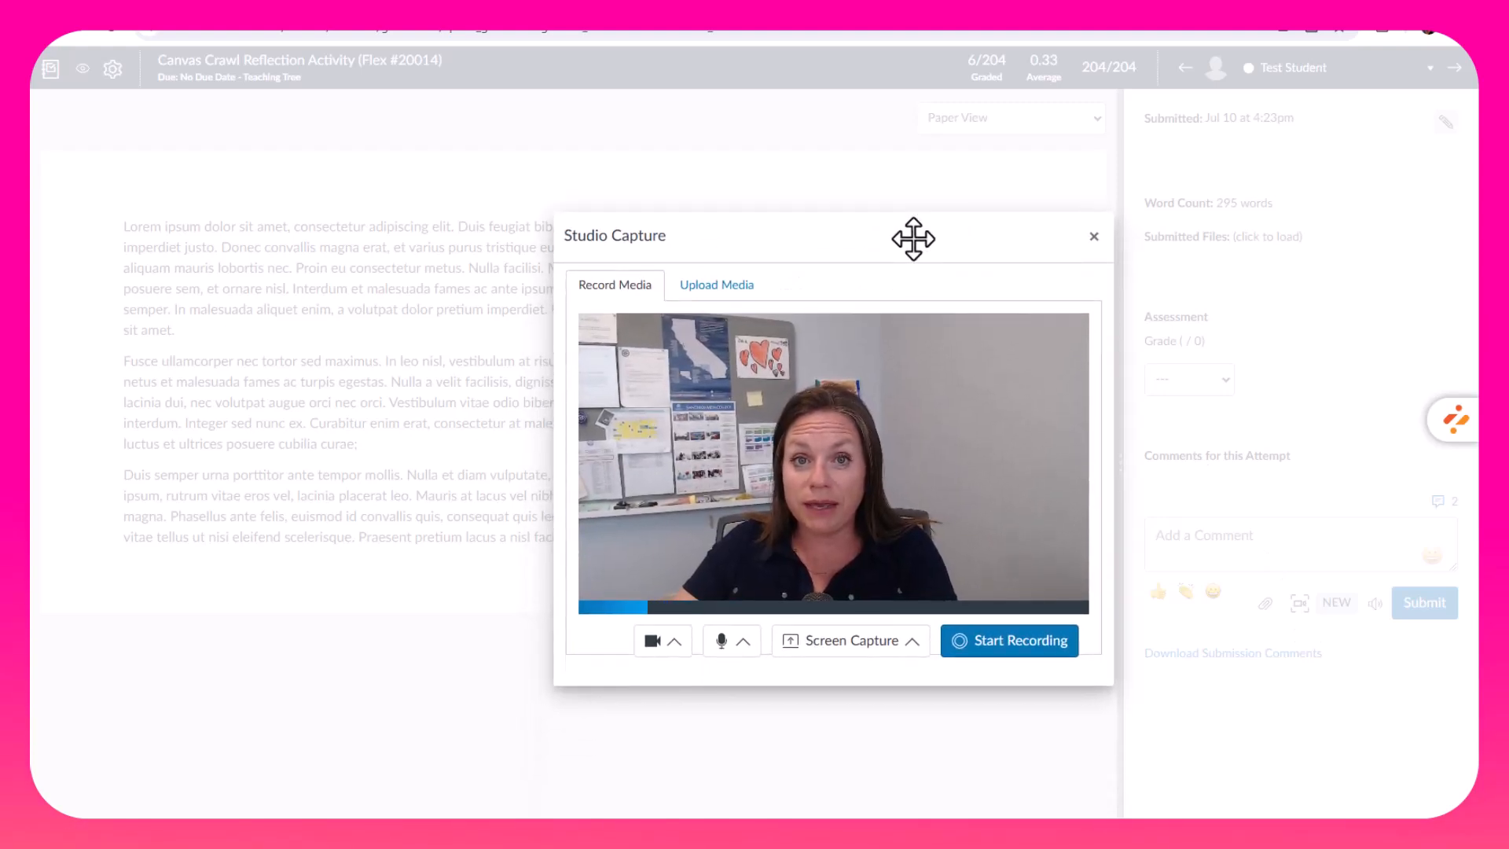
left_click(674, 641)
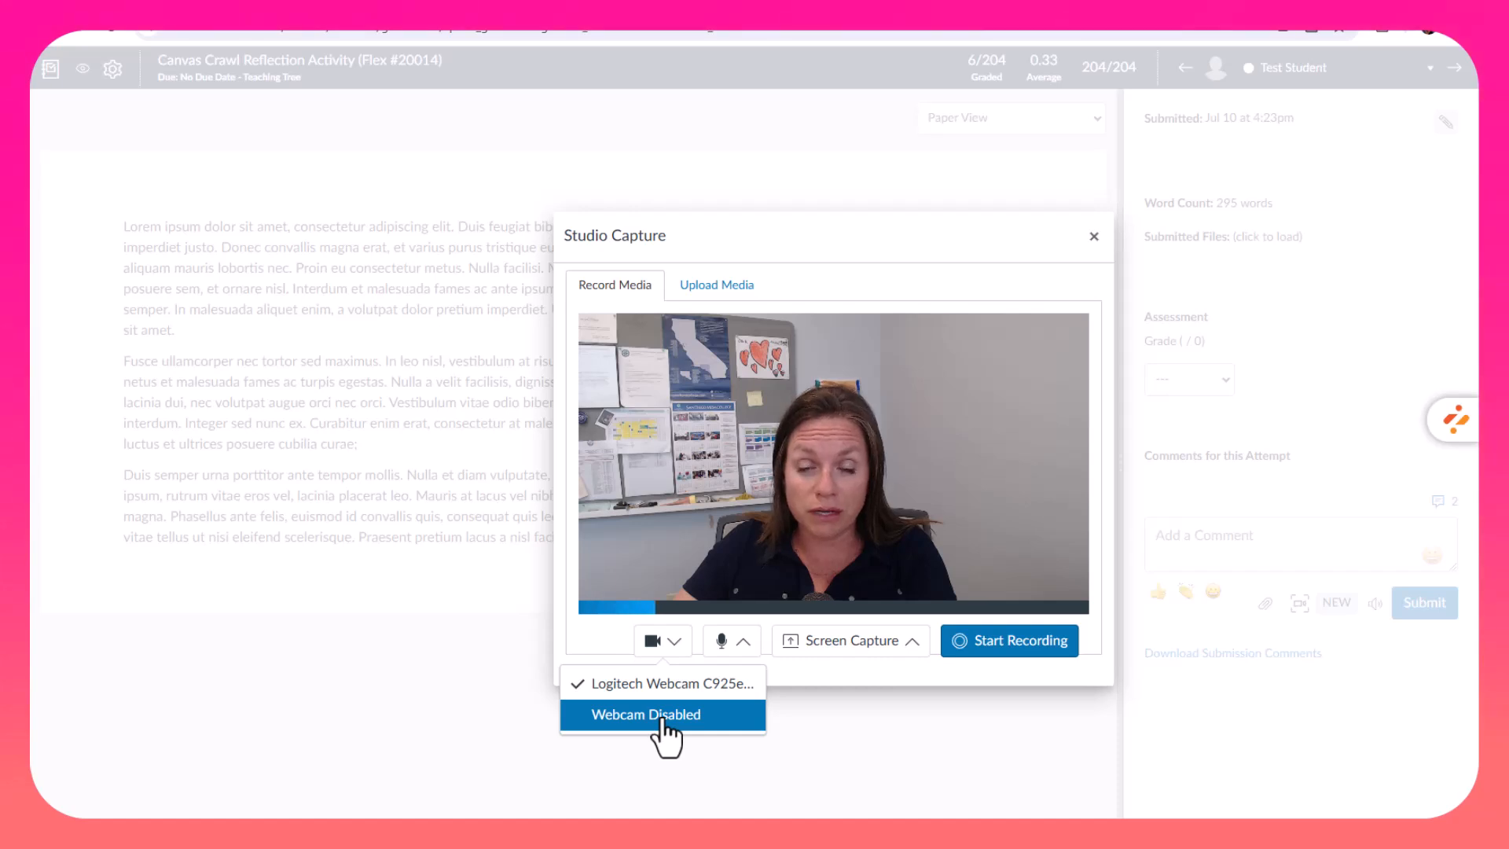
left_click(677, 648)
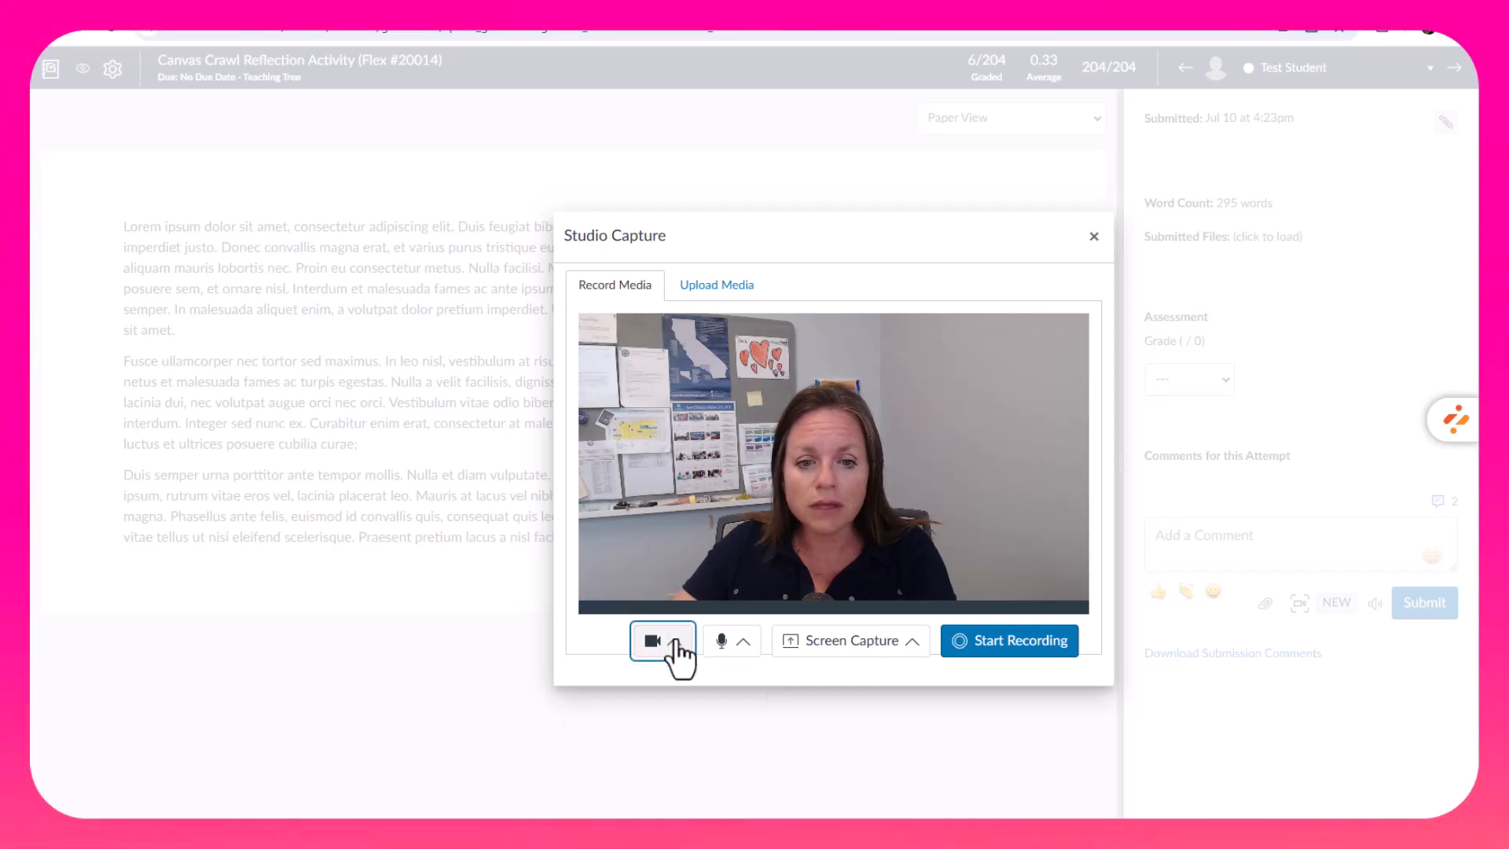
left_click(736, 646)
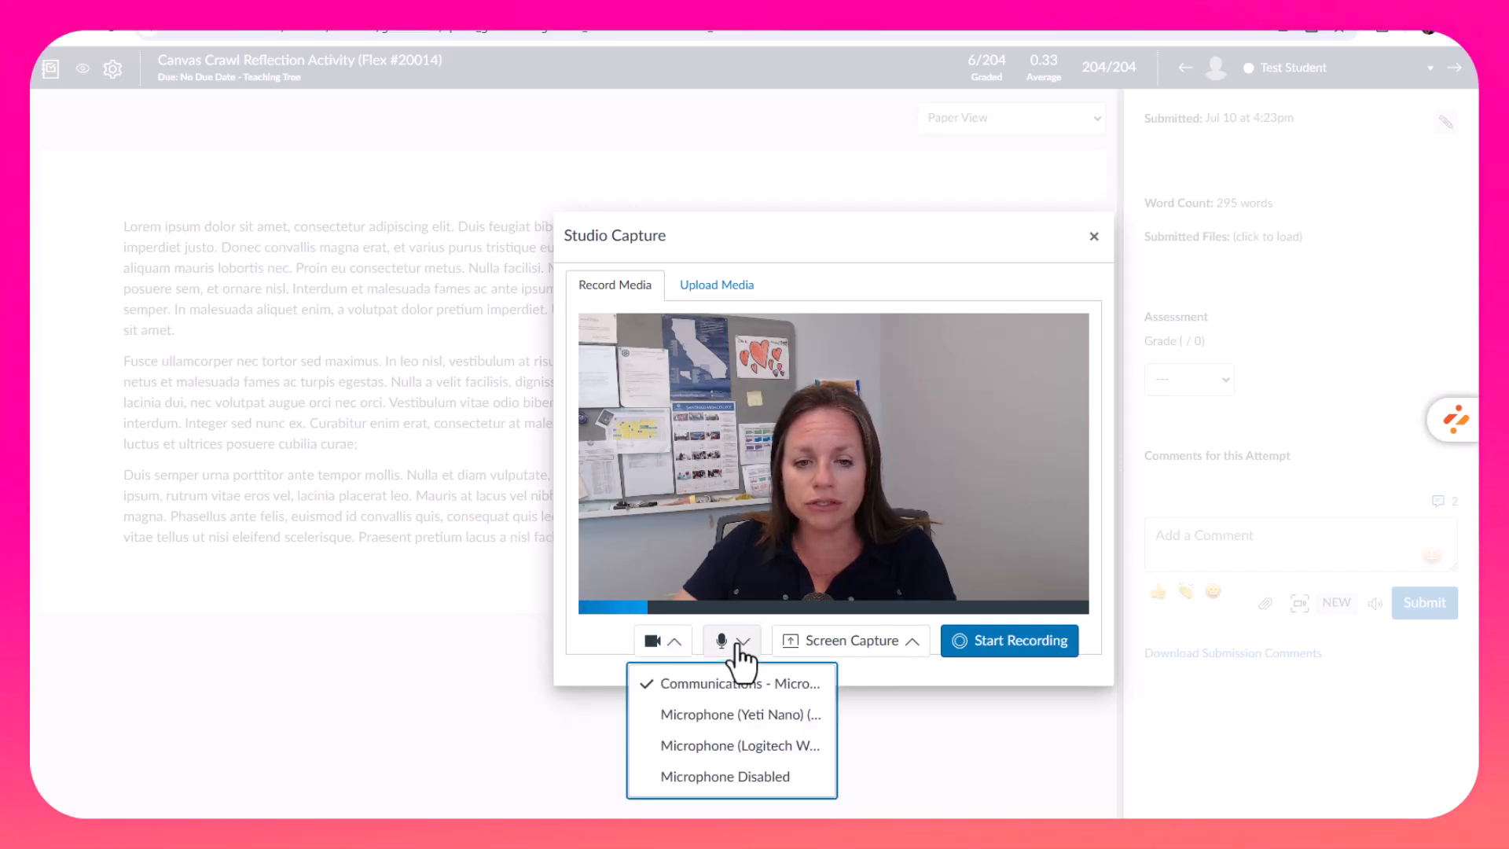
left_click(735, 715)
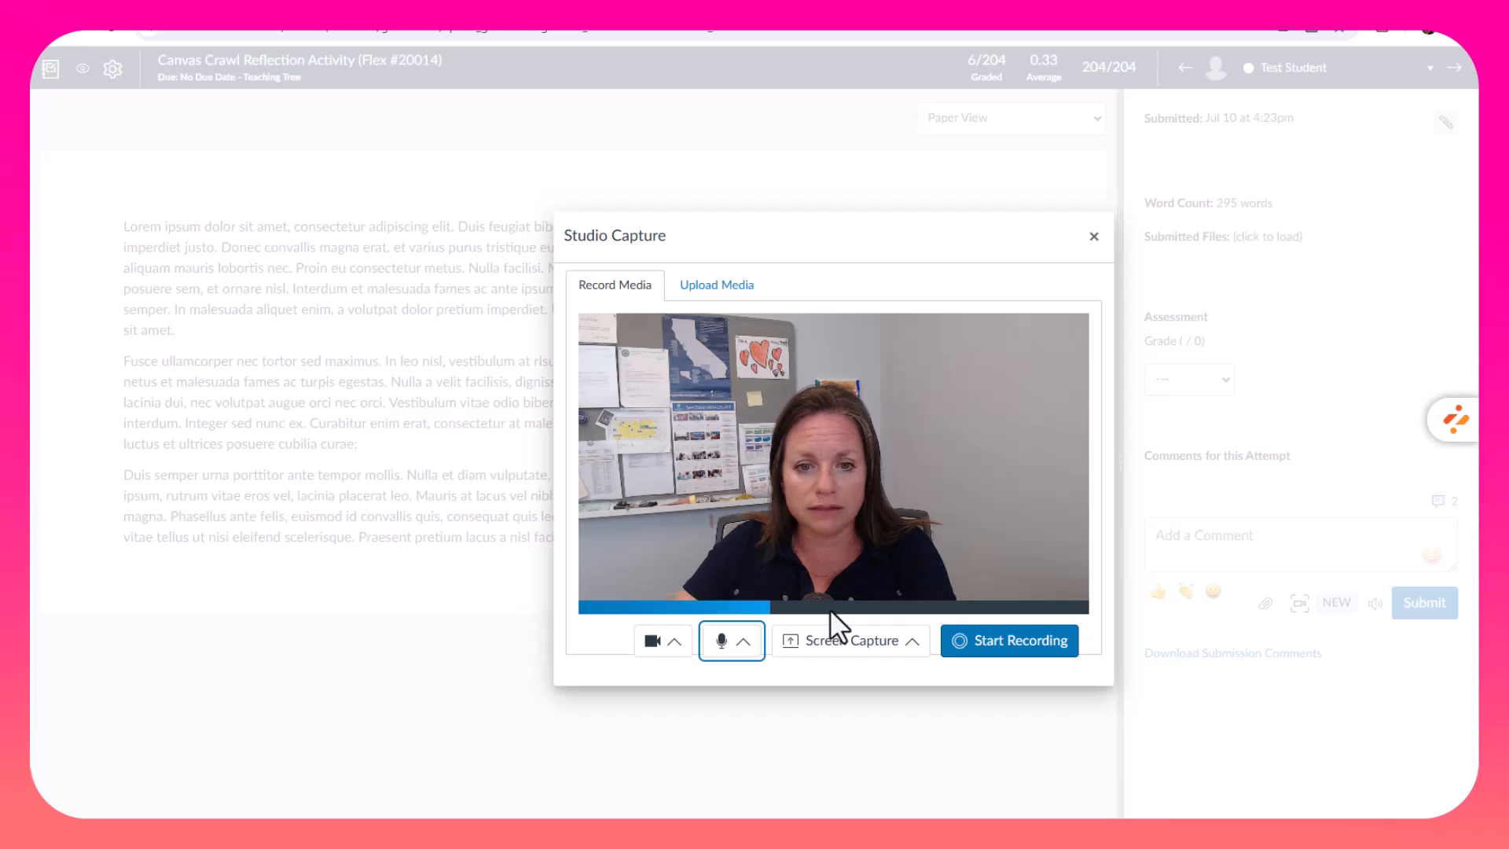
- Enable screen capture and share the Canvas Crawl Reflection Activity browser tab with its audio
left_click(826, 645)
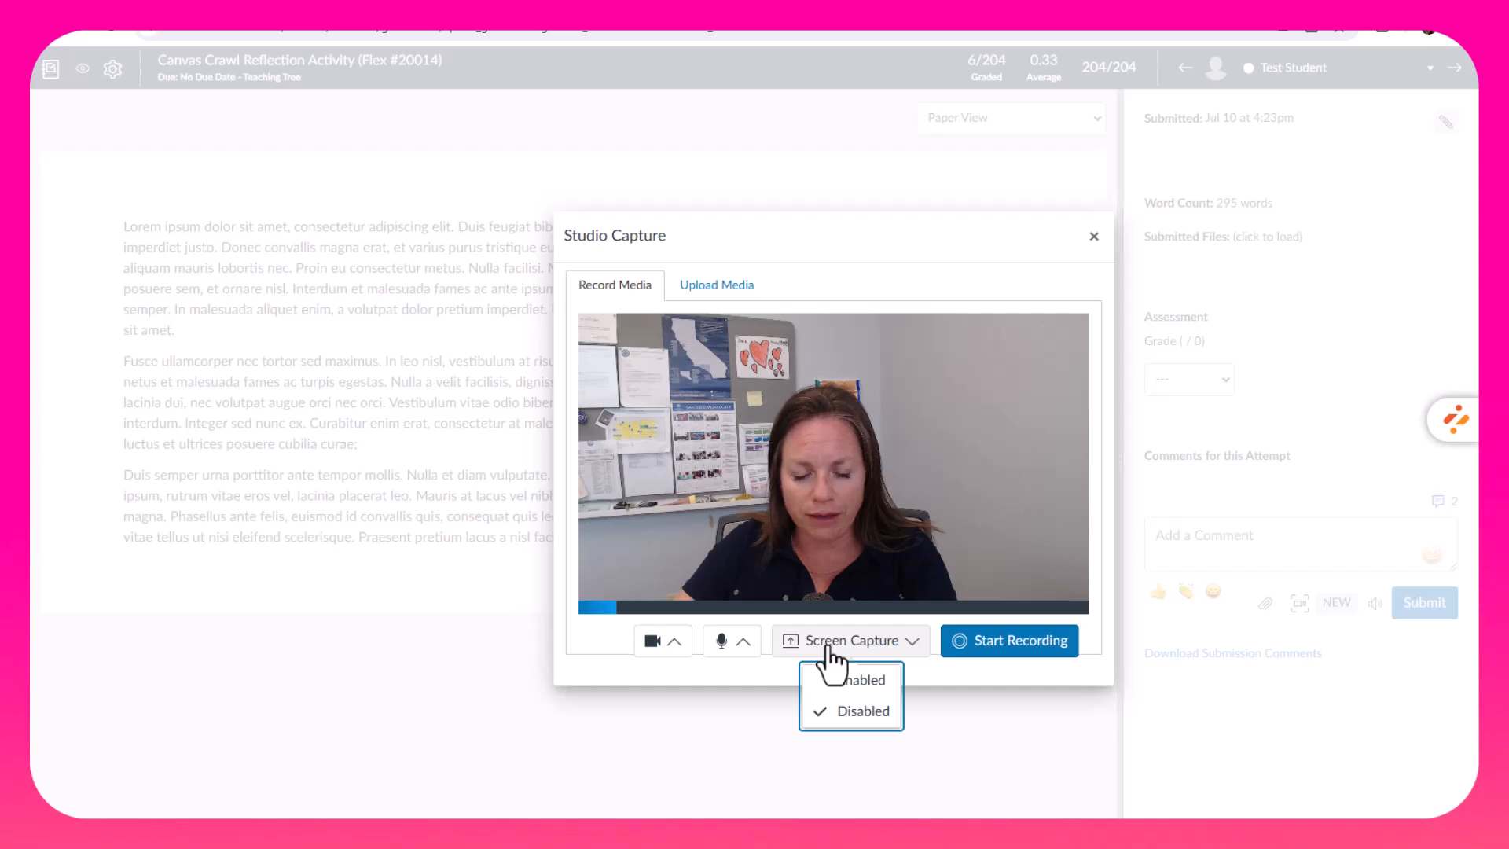
left_click(844, 680)
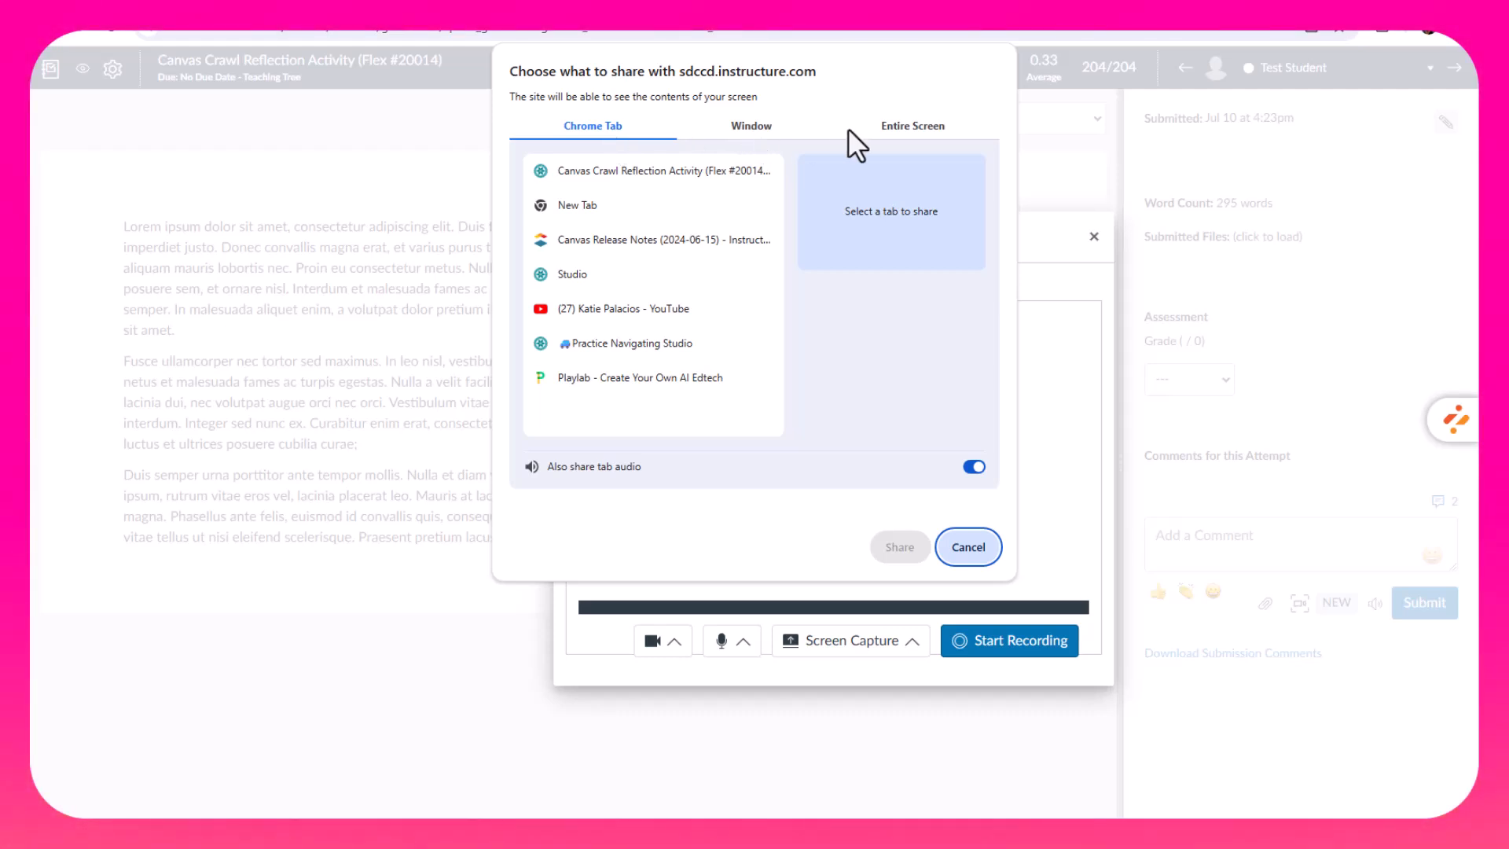
left_click(926, 129)
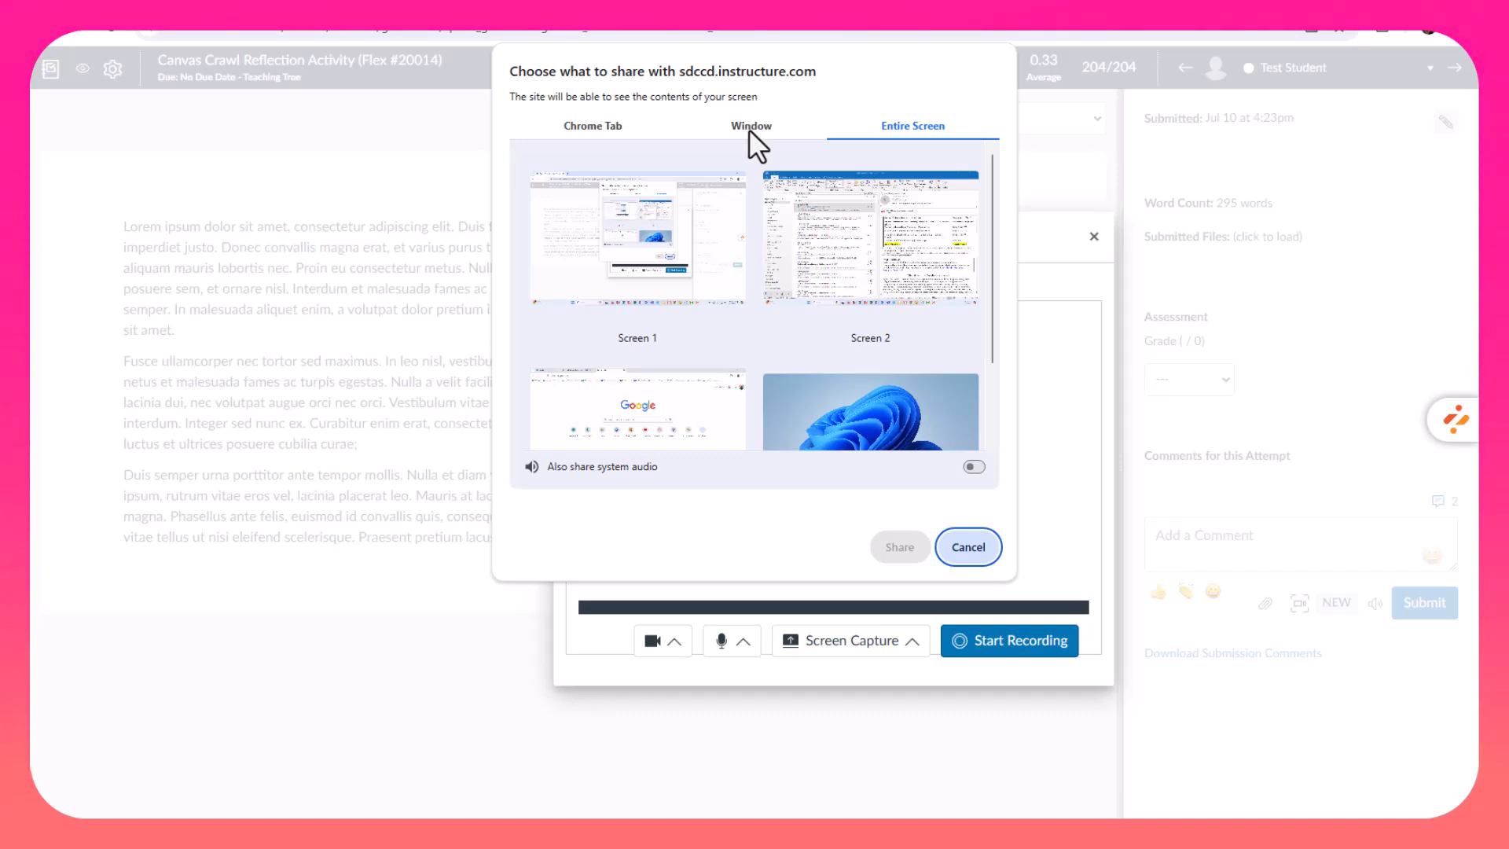
left_click(748, 128)
left_click(606, 129)
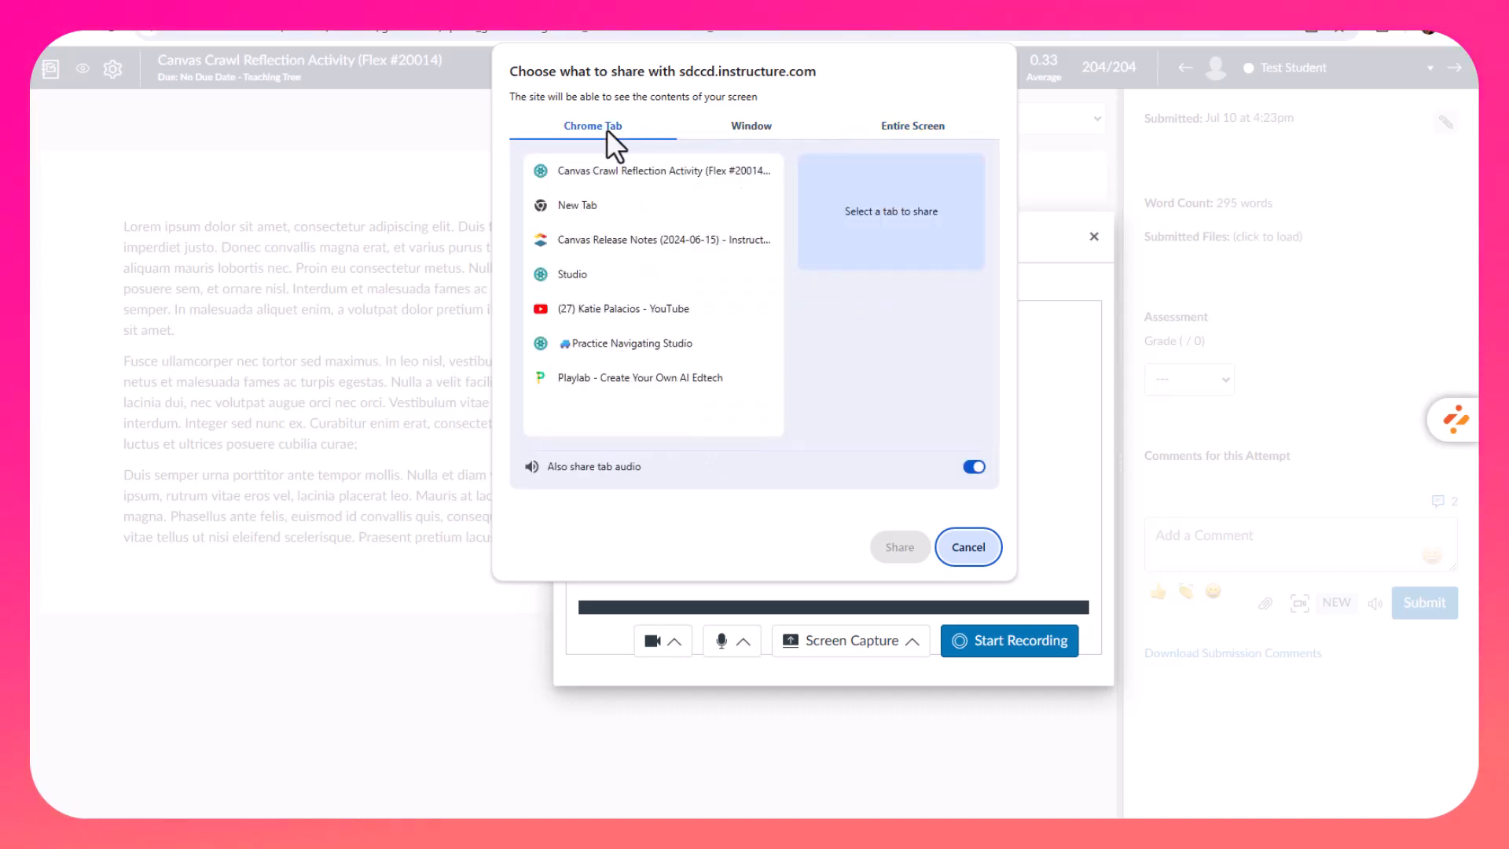
left_click(613, 173)
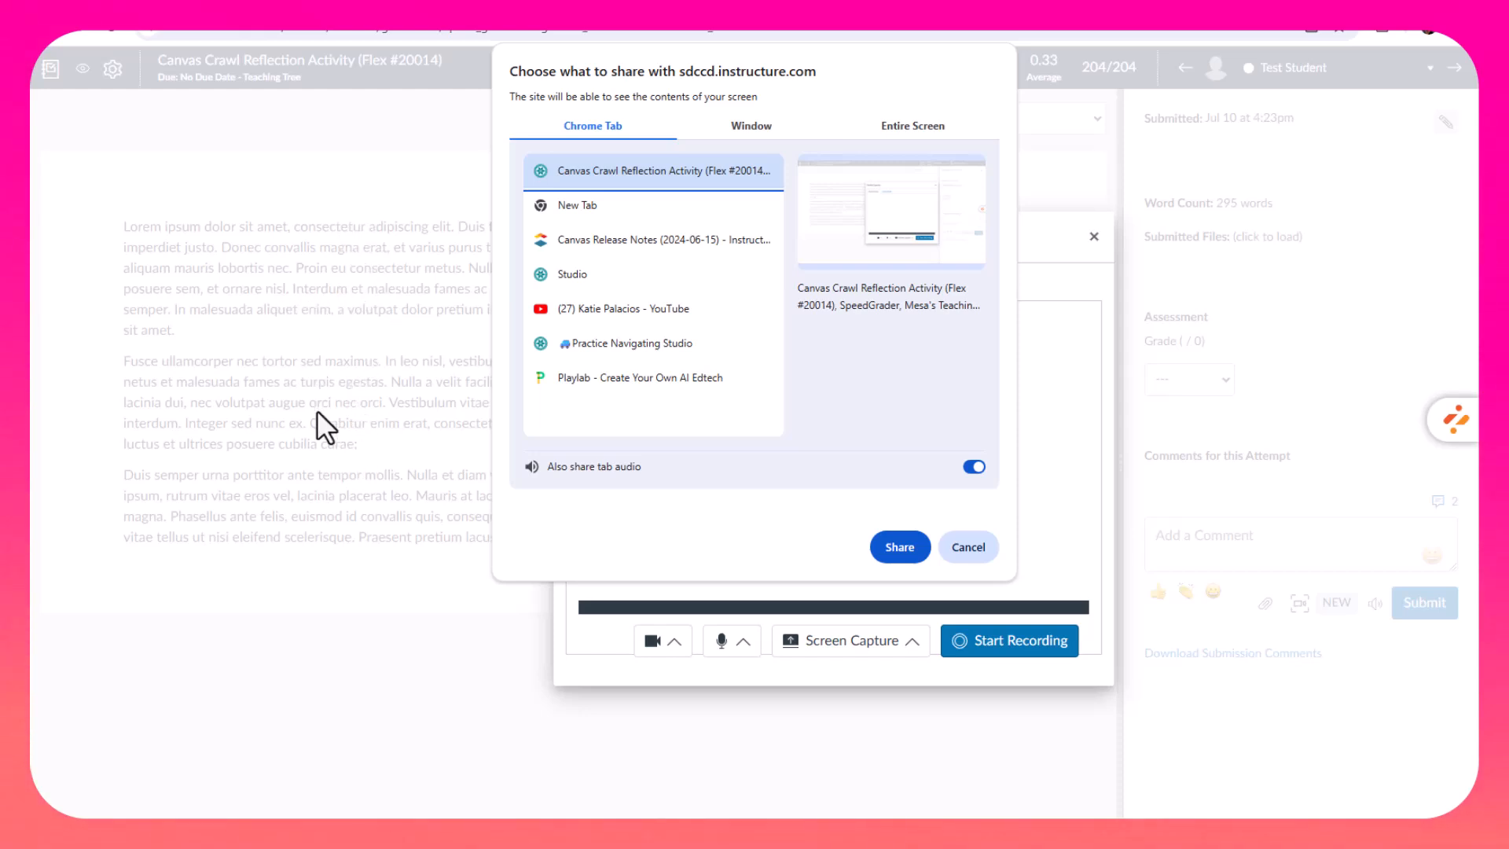
left_click(903, 549)
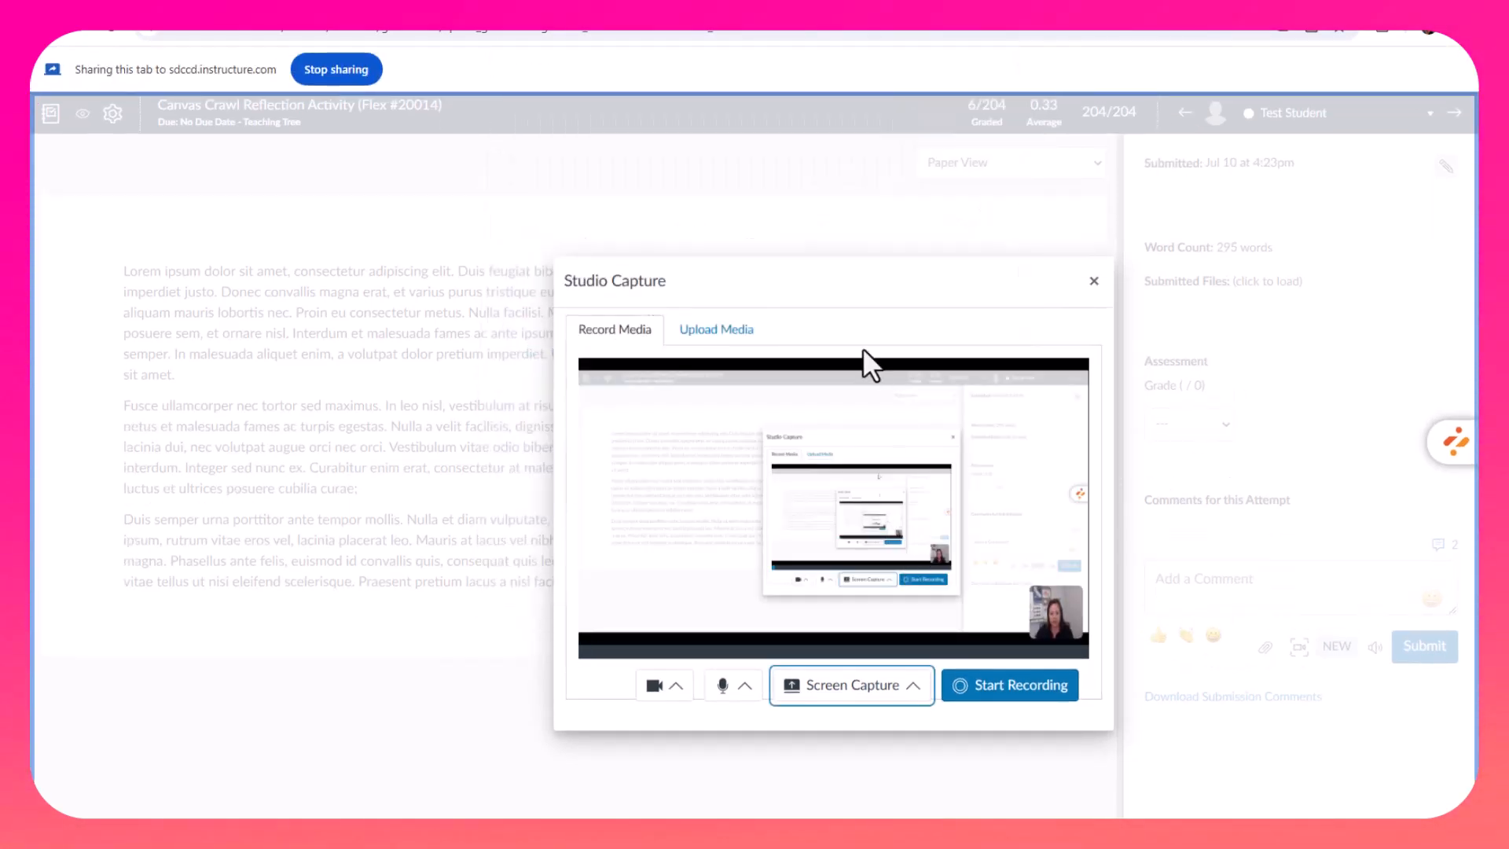
- Start the screen recording and highlight passages in each of the submission's three paragraphs while giving feedback
left_click_drag(832, 283, 790, 201)
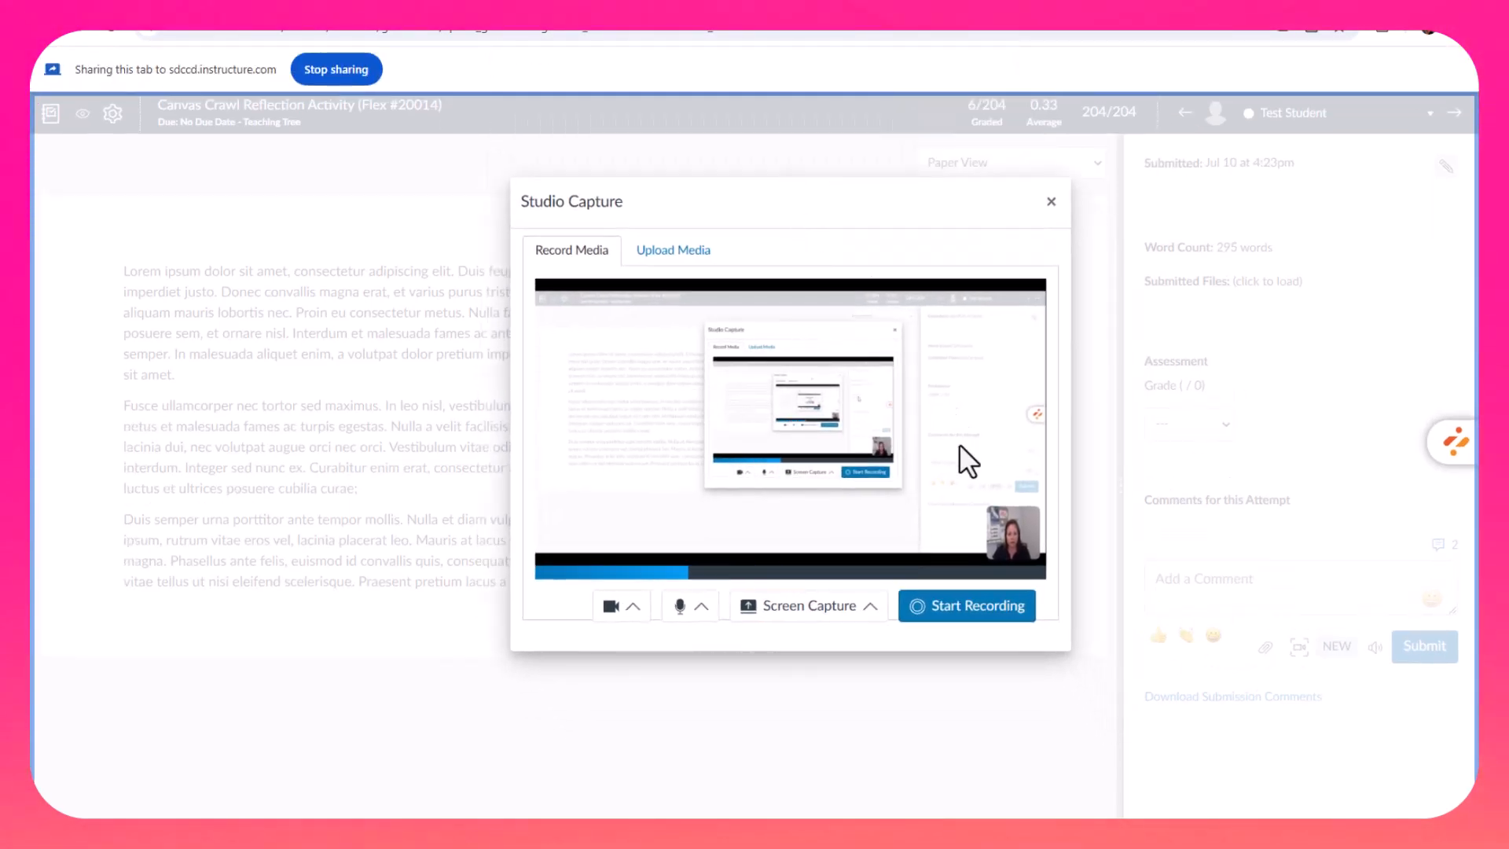
left_click(967, 606)
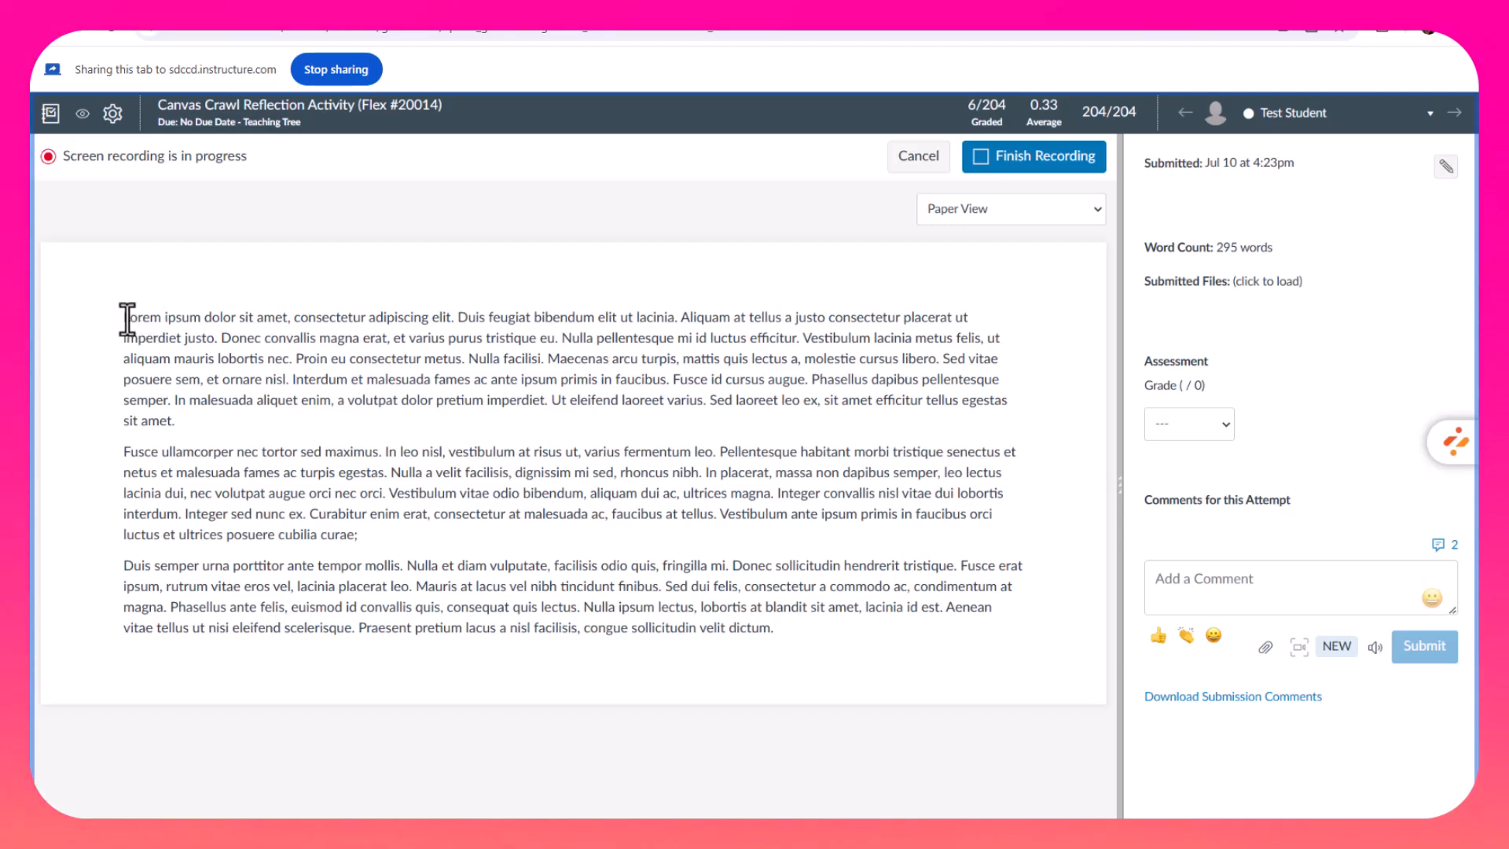
left_click_drag(126, 318, 193, 426)
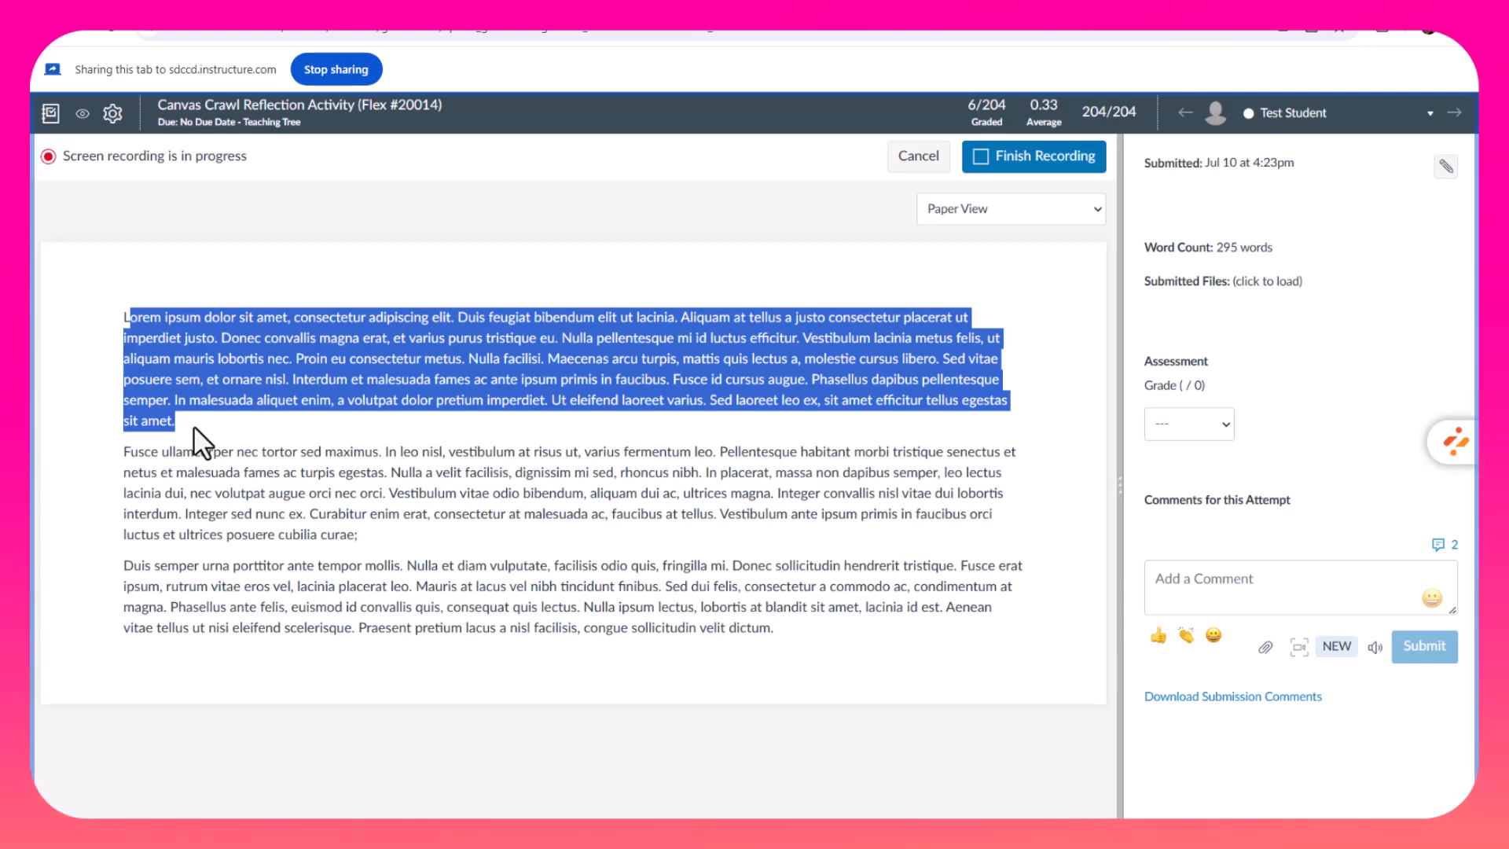
left_click(194, 426)
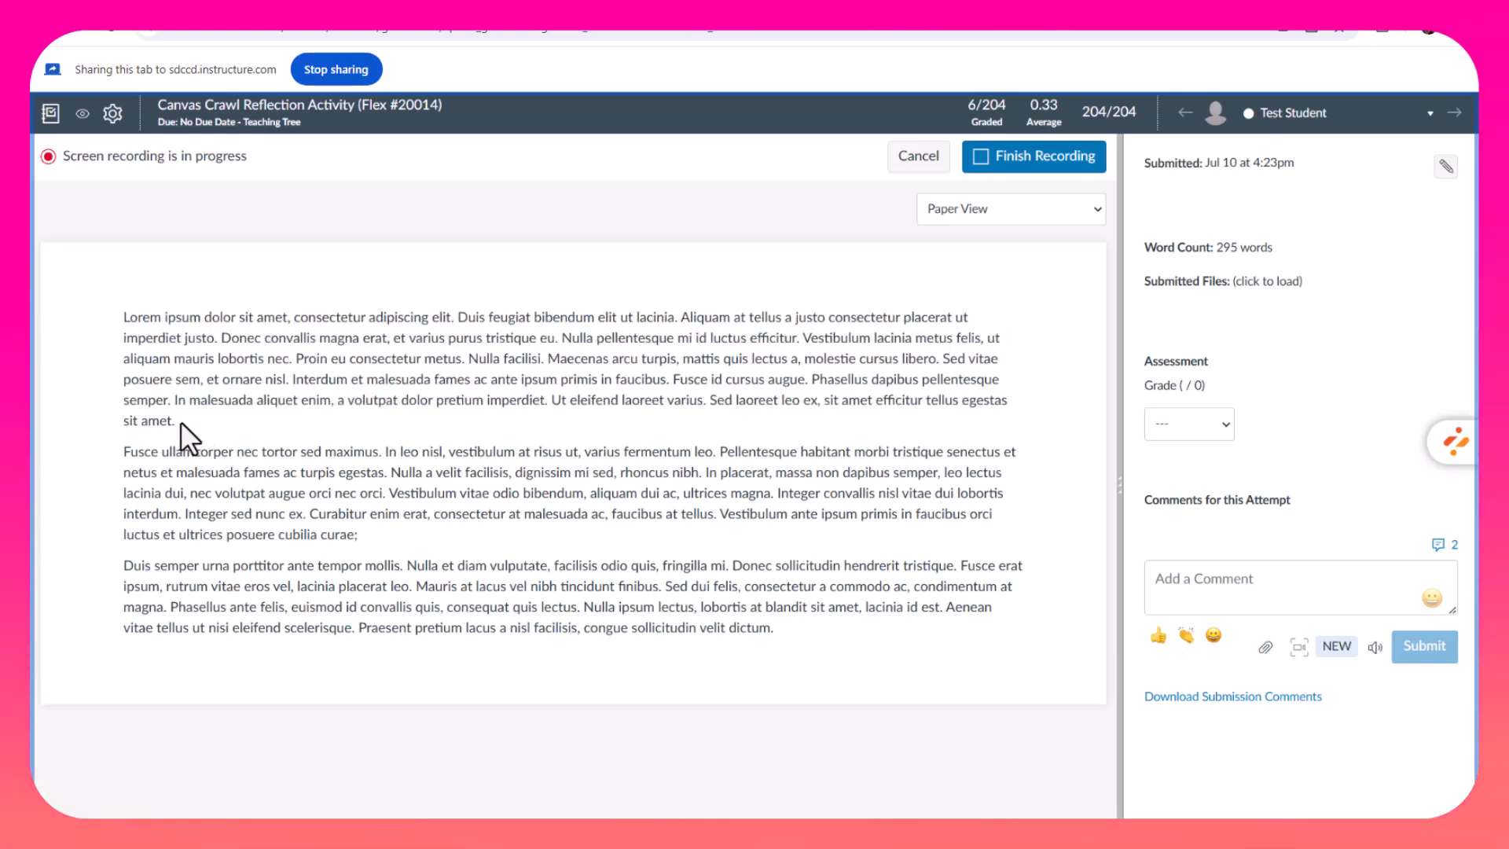
left_click_drag(177, 417, 173, 404)
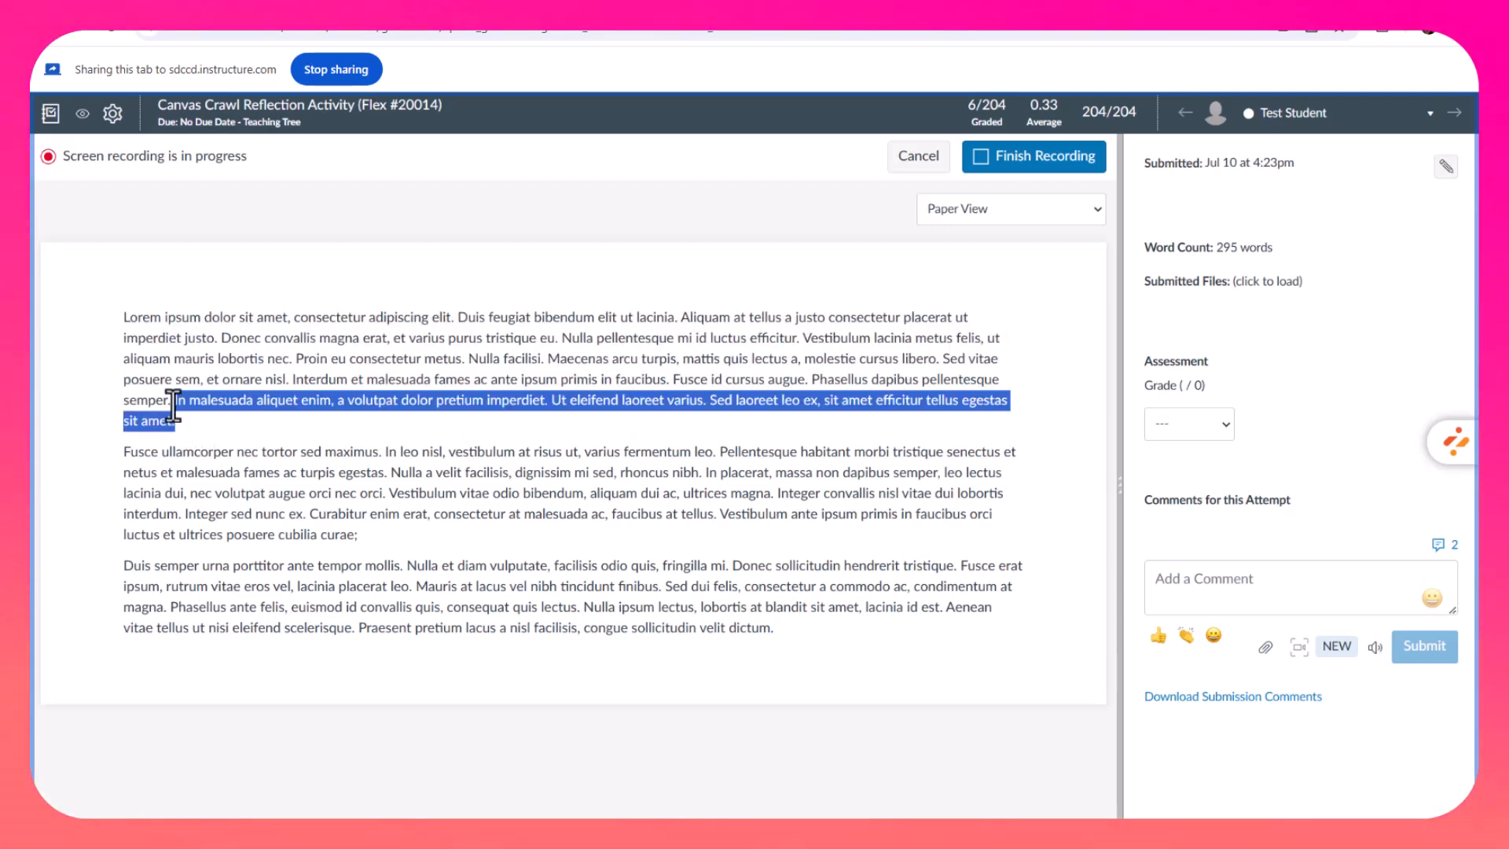
left_click(249, 367)
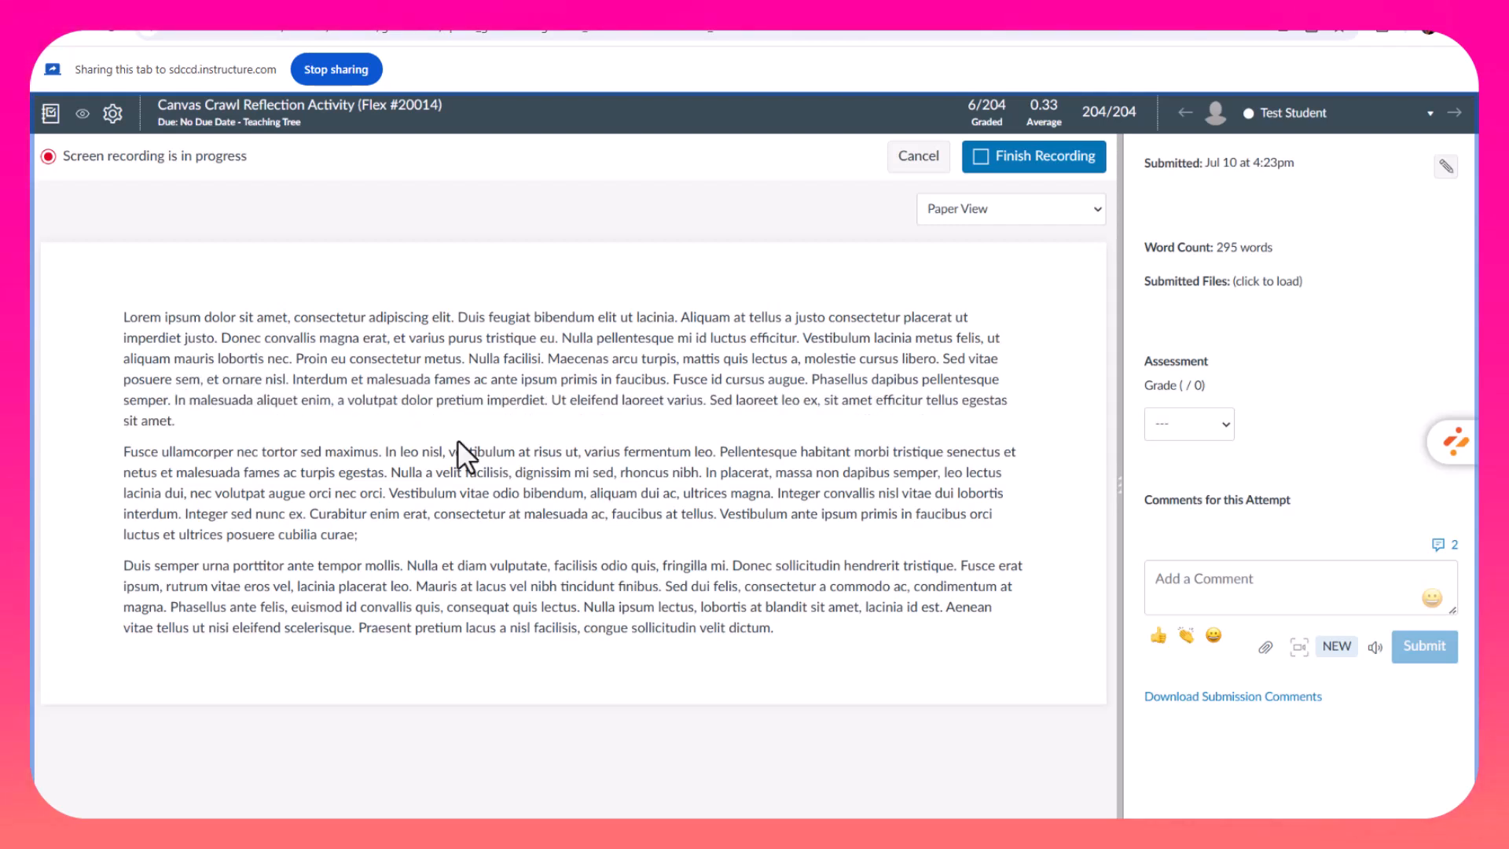
left_click_drag(386, 494, 306, 515)
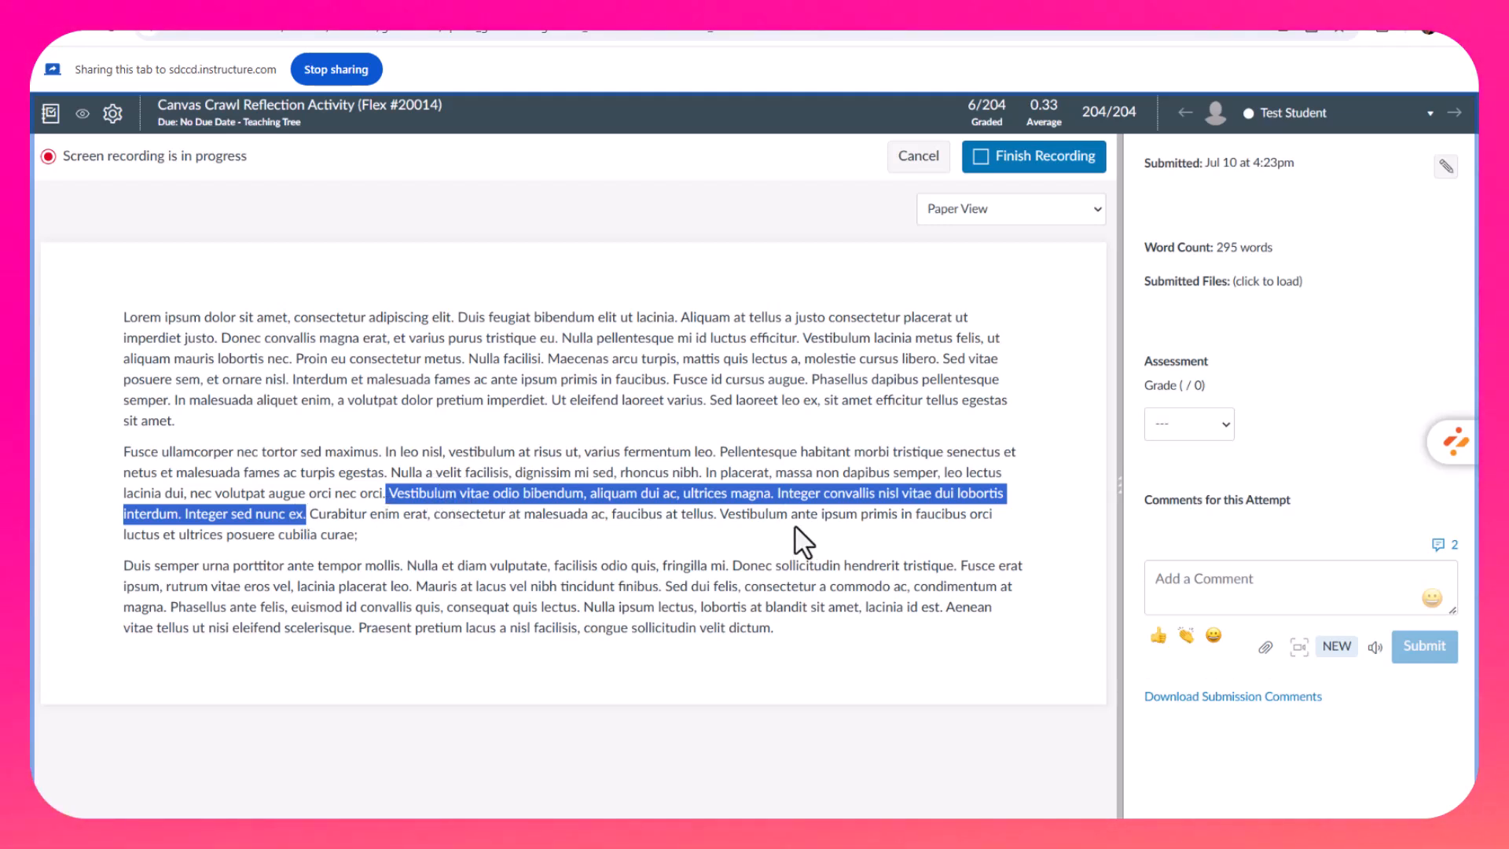
left_click(780, 631)
left_click_drag(779, 629, 126, 588)
left_click_drag(773, 606, 498, 606)
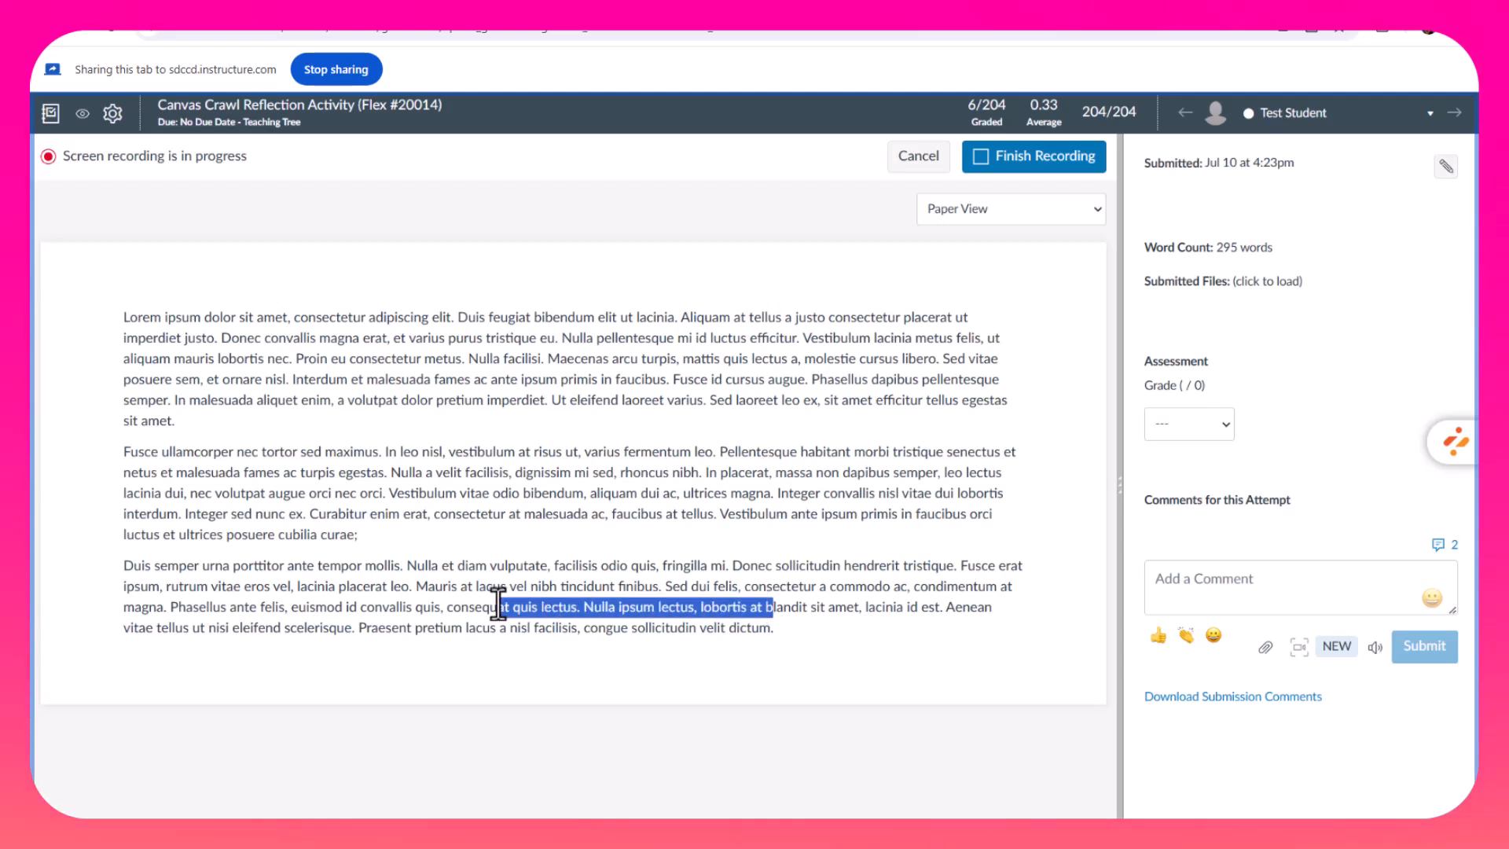
left_click(852, 574)
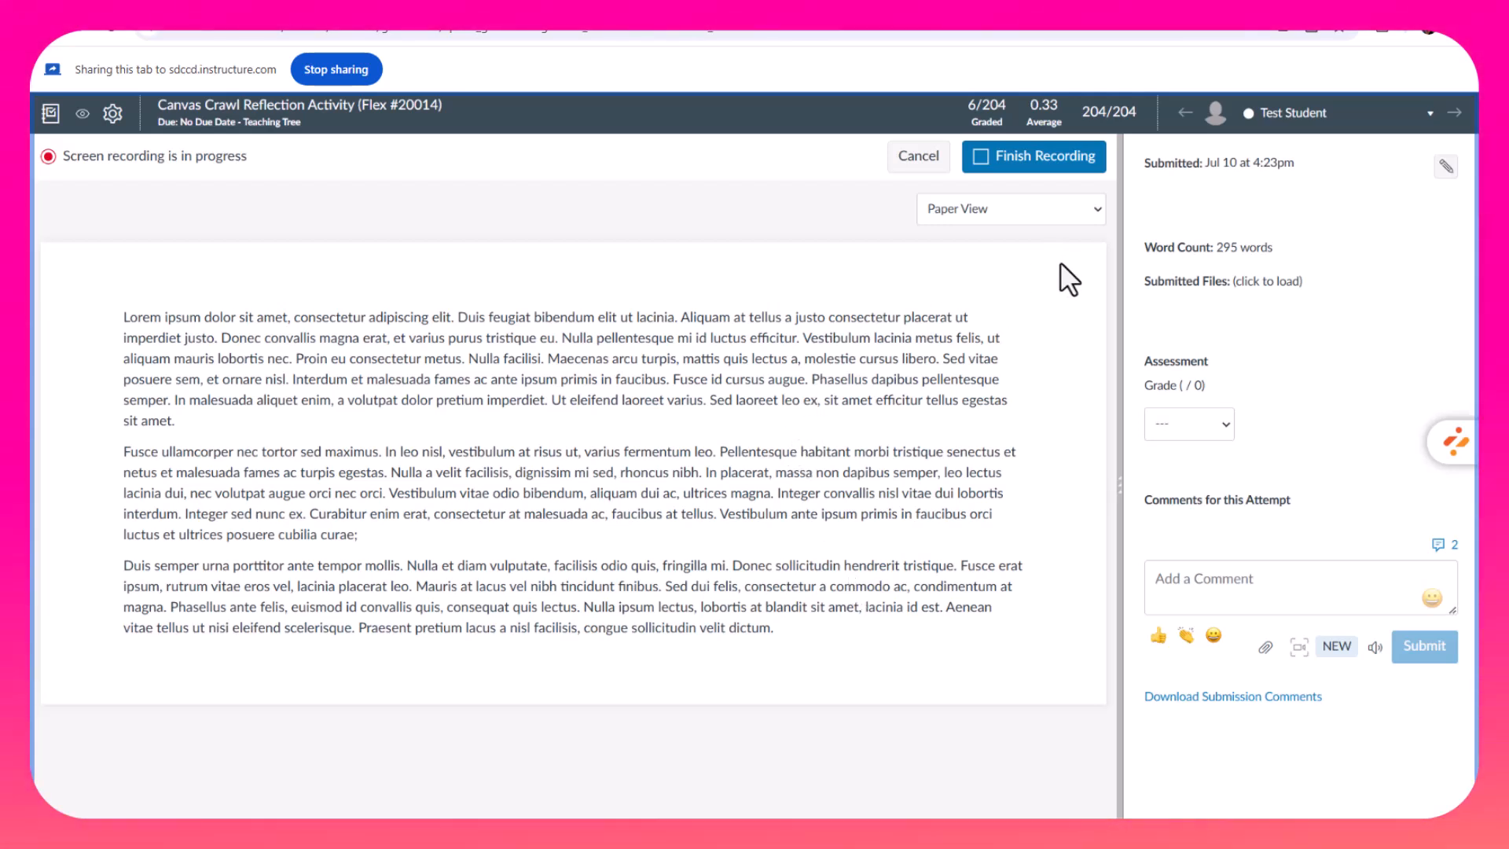
- Finish the recording and save it as a comment with the file name "feedback on paper to Test Student"
left_click(1005, 167)
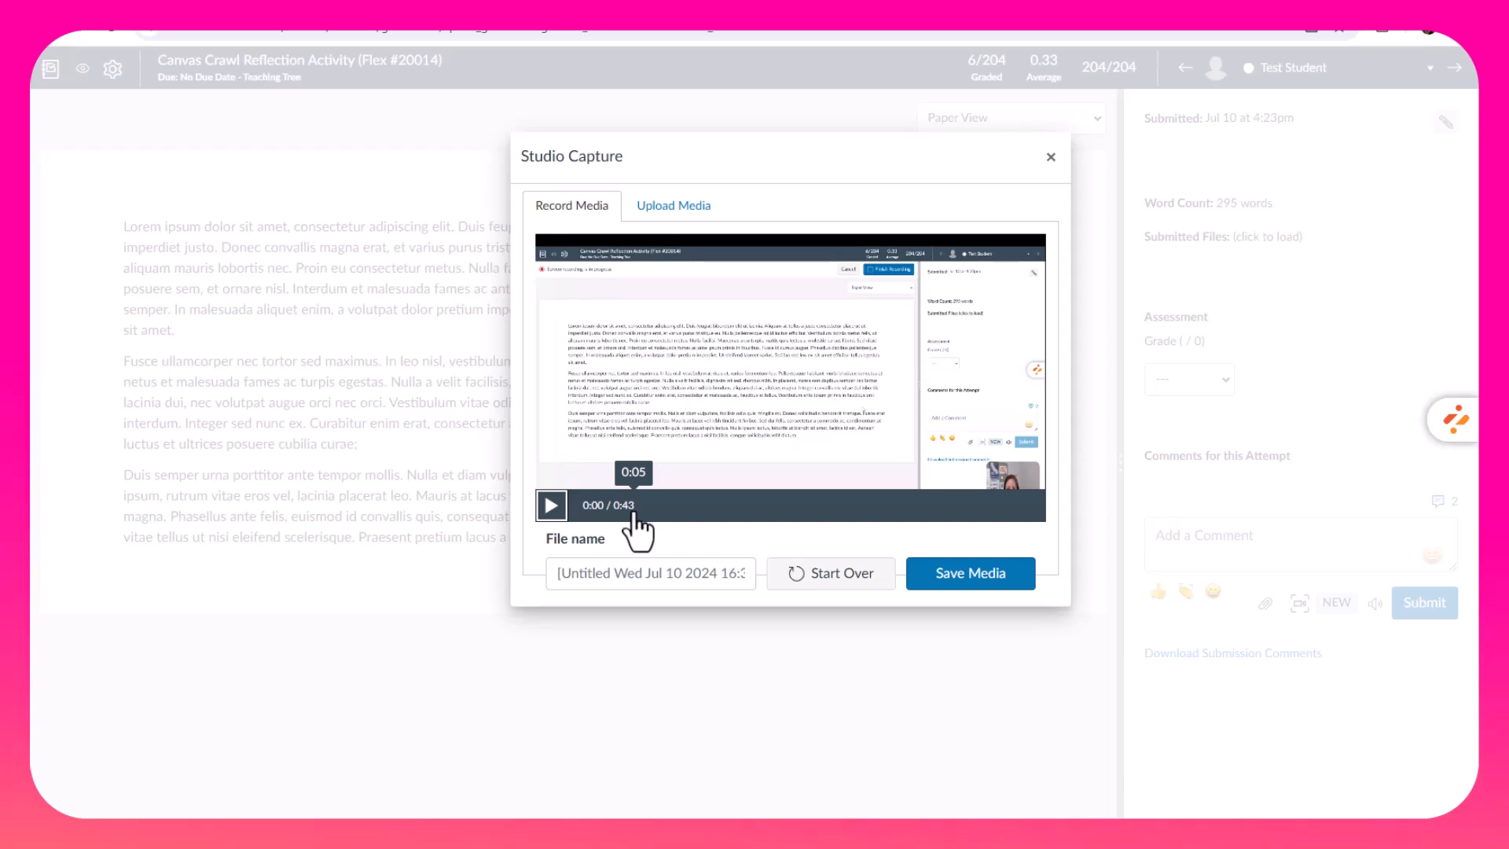
left_click(633, 571)
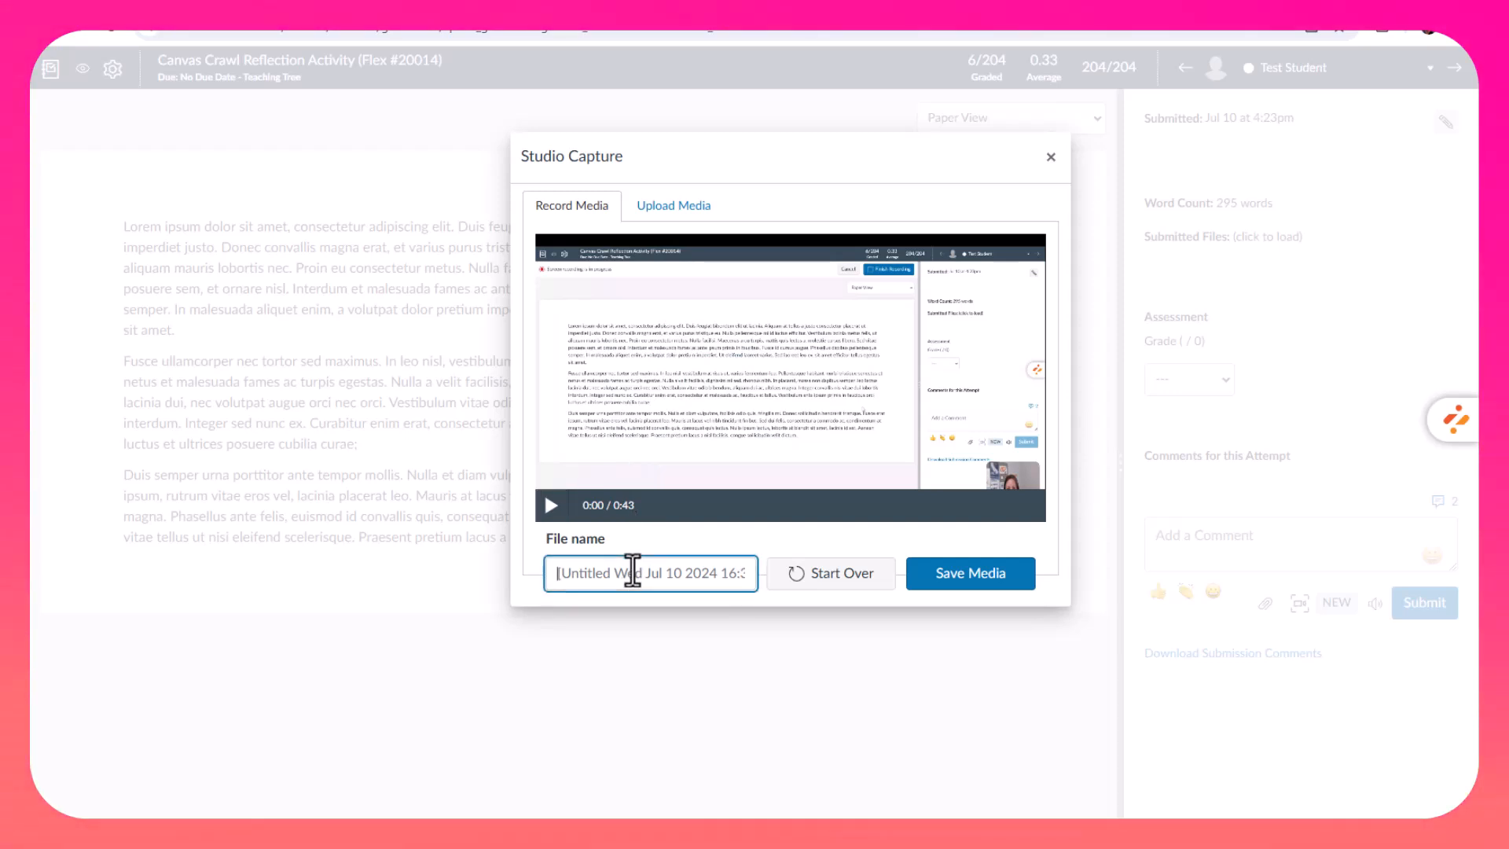
type("feedback on paper to")
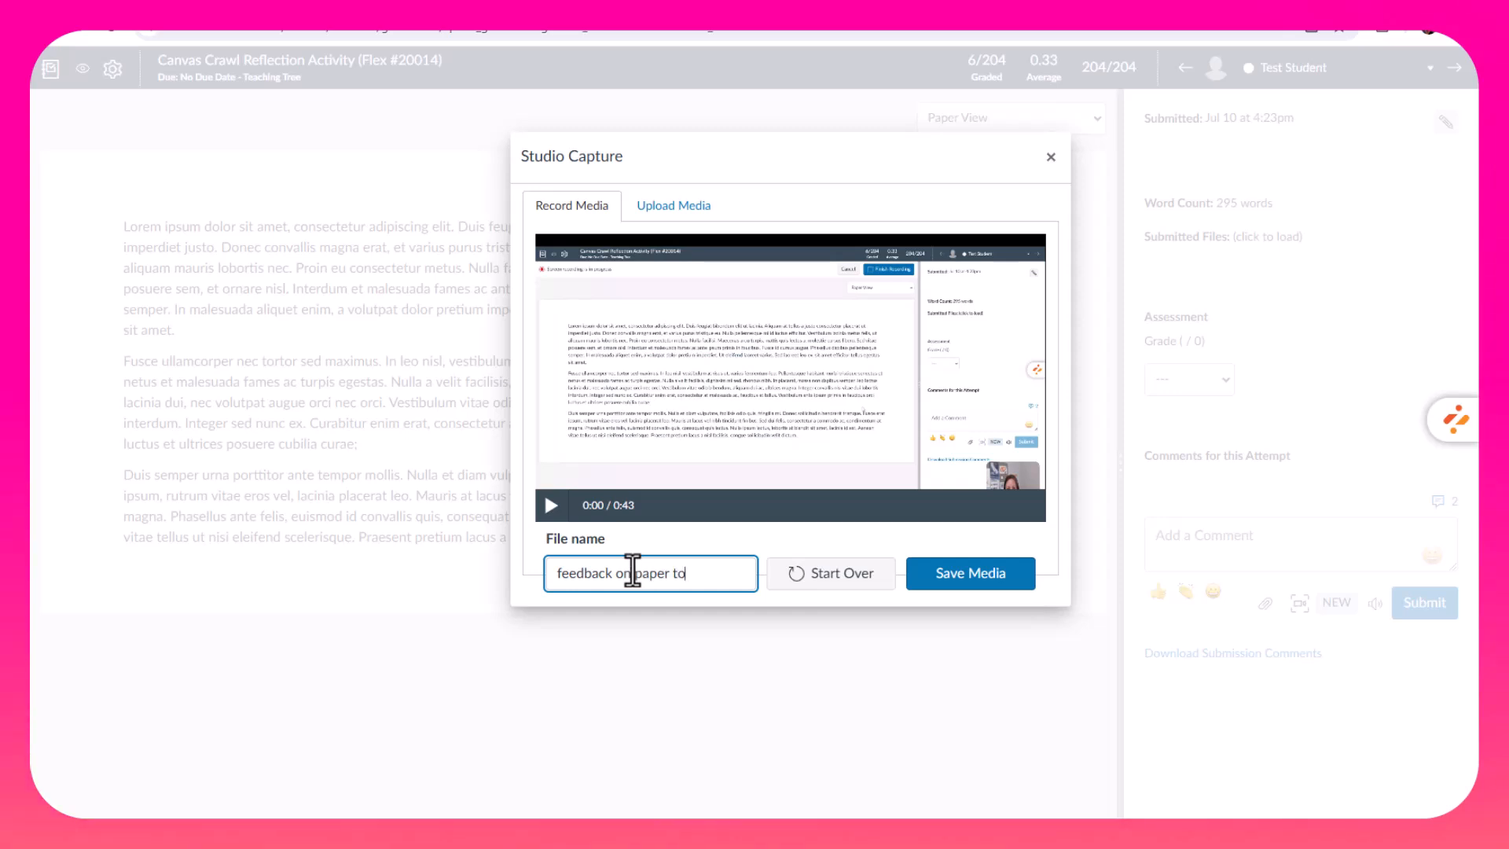
type(" Test Student")
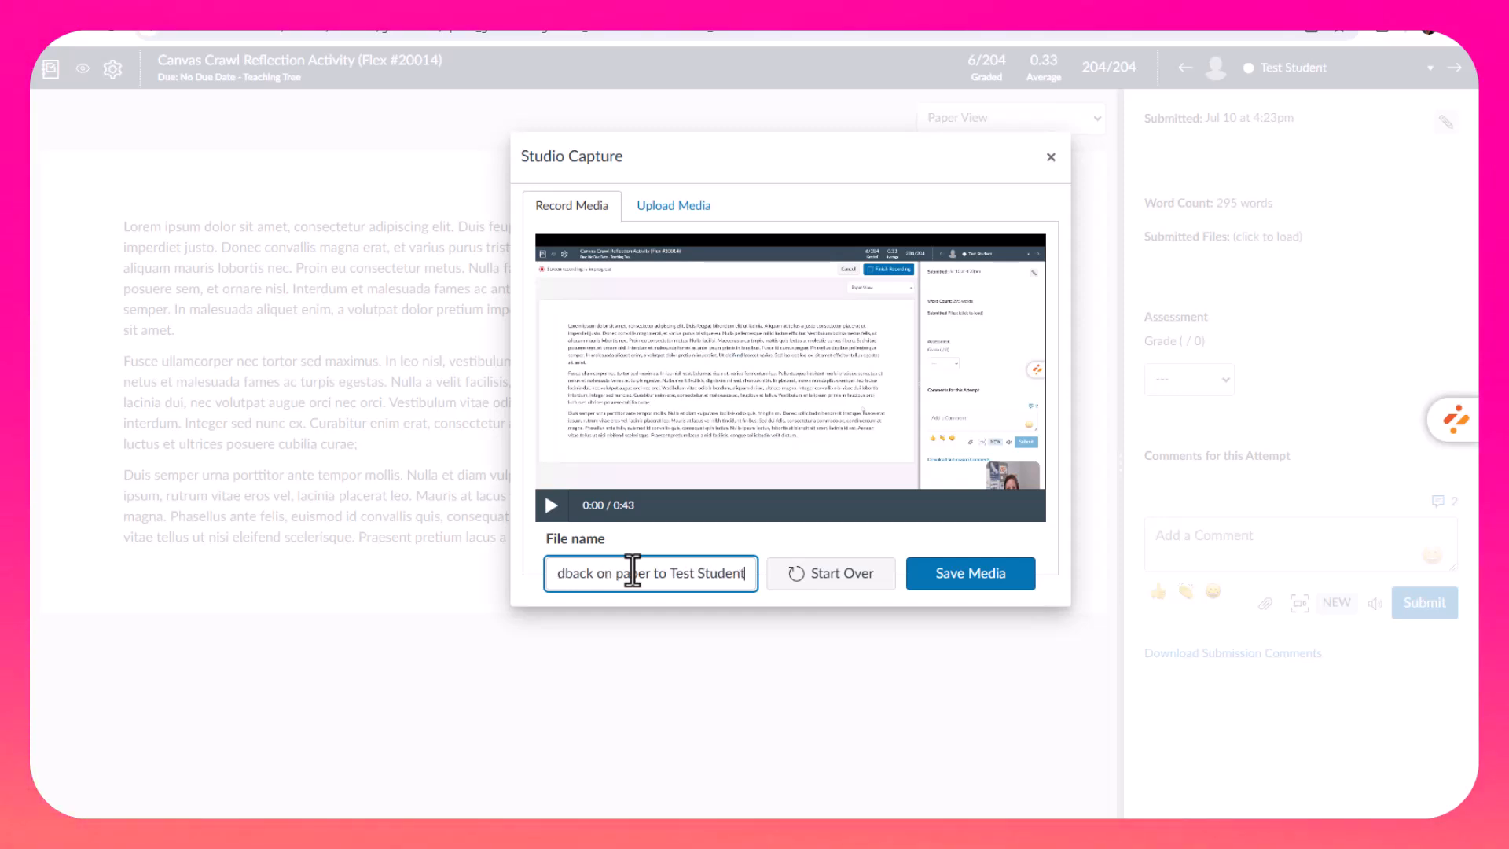
left_click(980, 573)
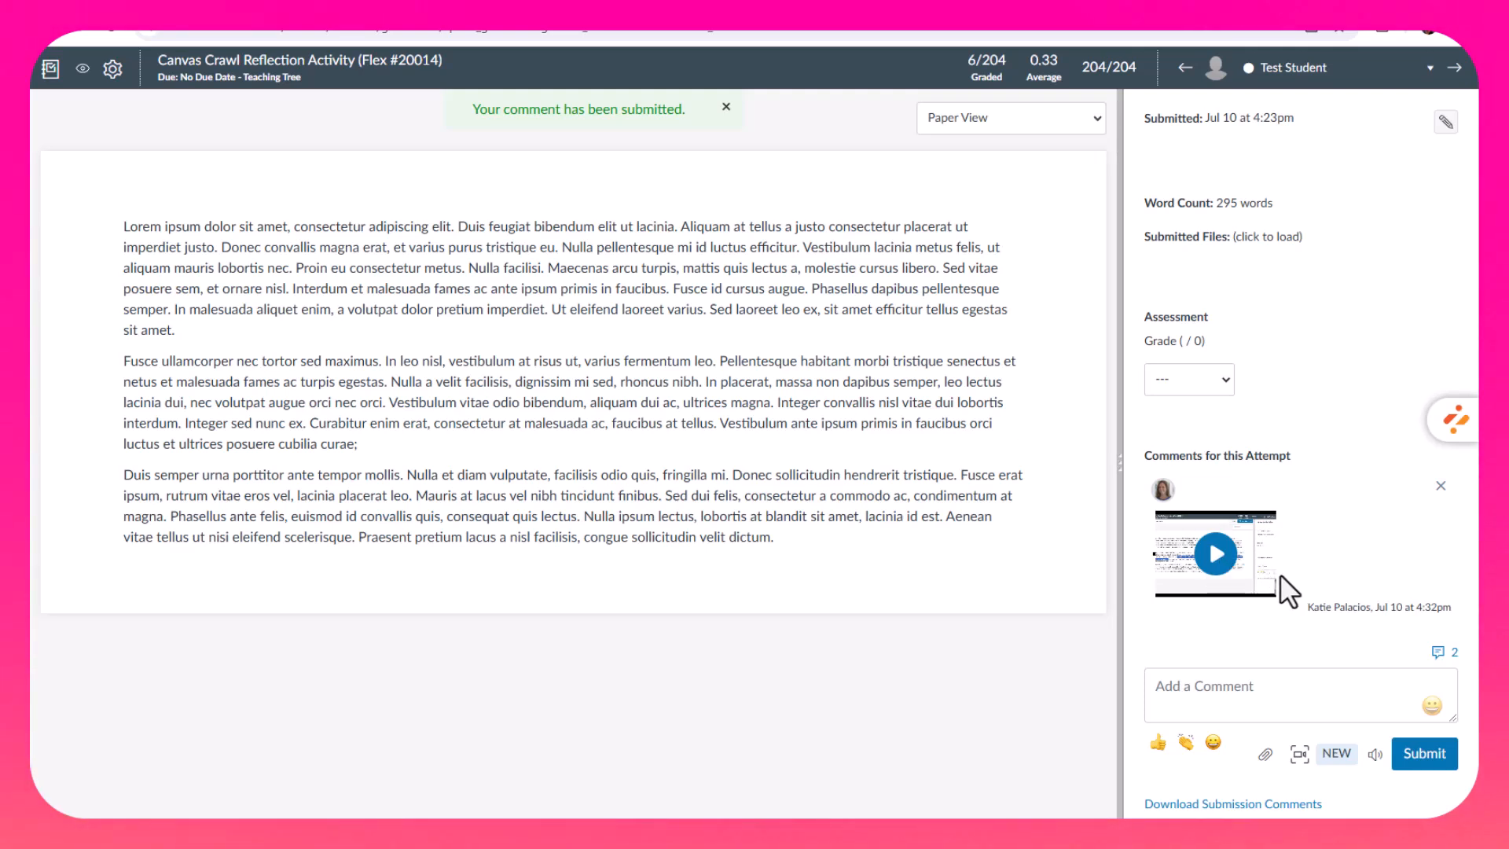
- Open the submitted video comment in its player to check it, and close the player
left_click(1215, 555)
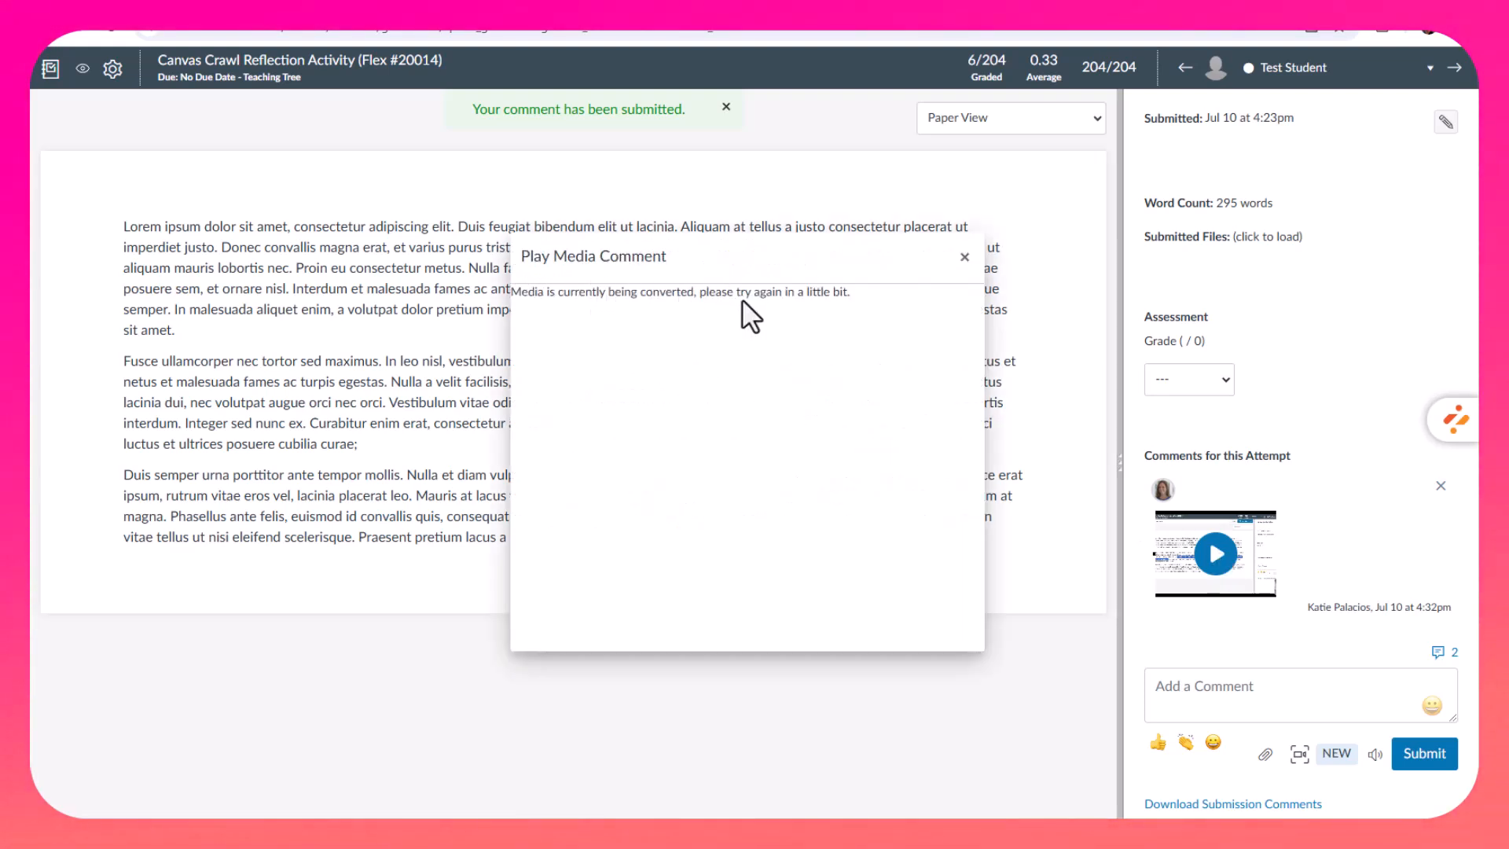
left_click(964, 257)
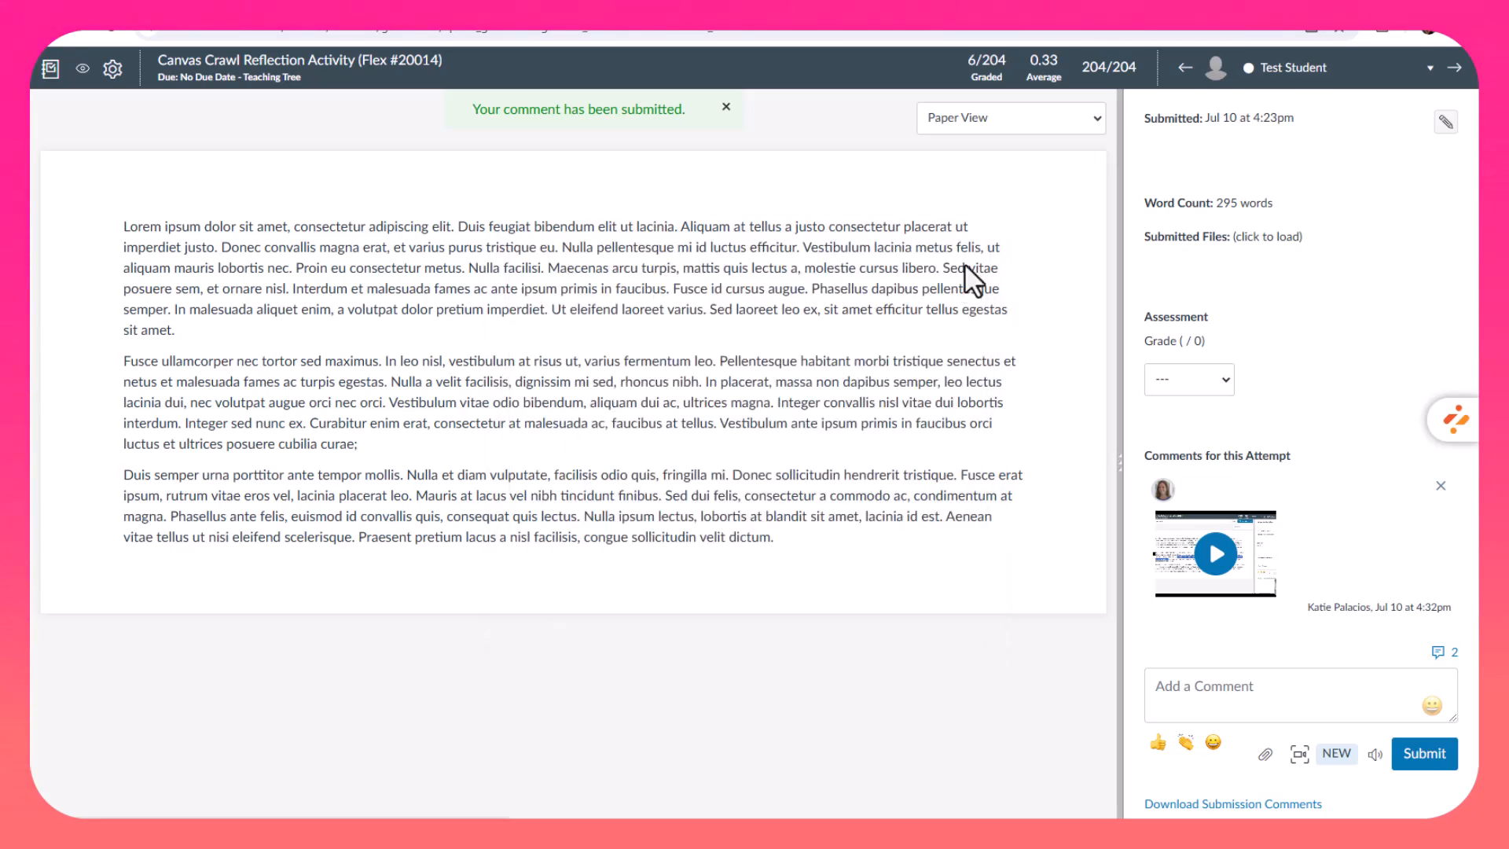
left_click(1216, 552)
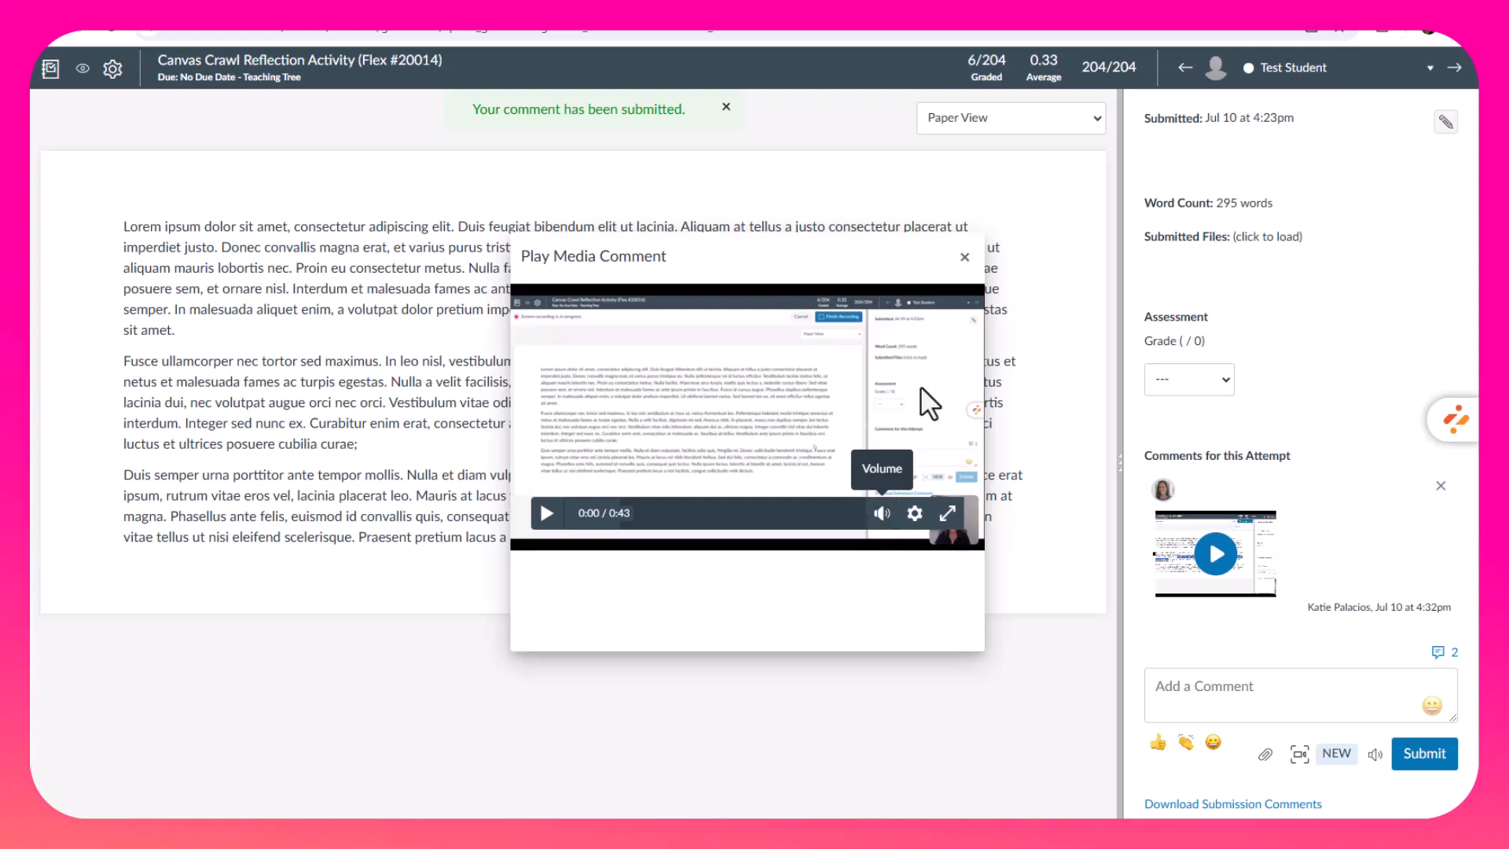
left_click(965, 261)
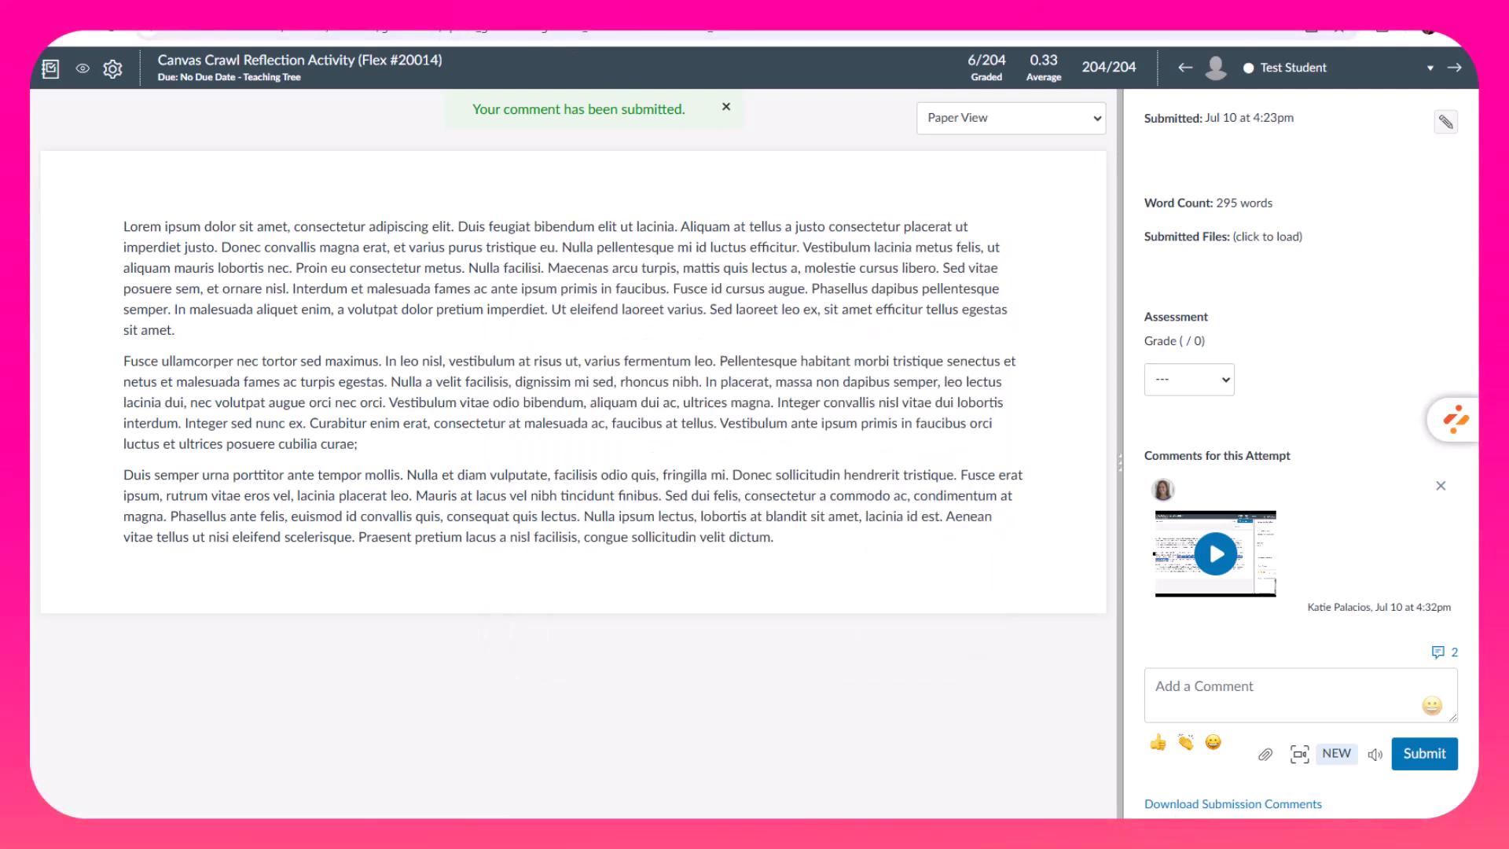
left_click(109, 29)
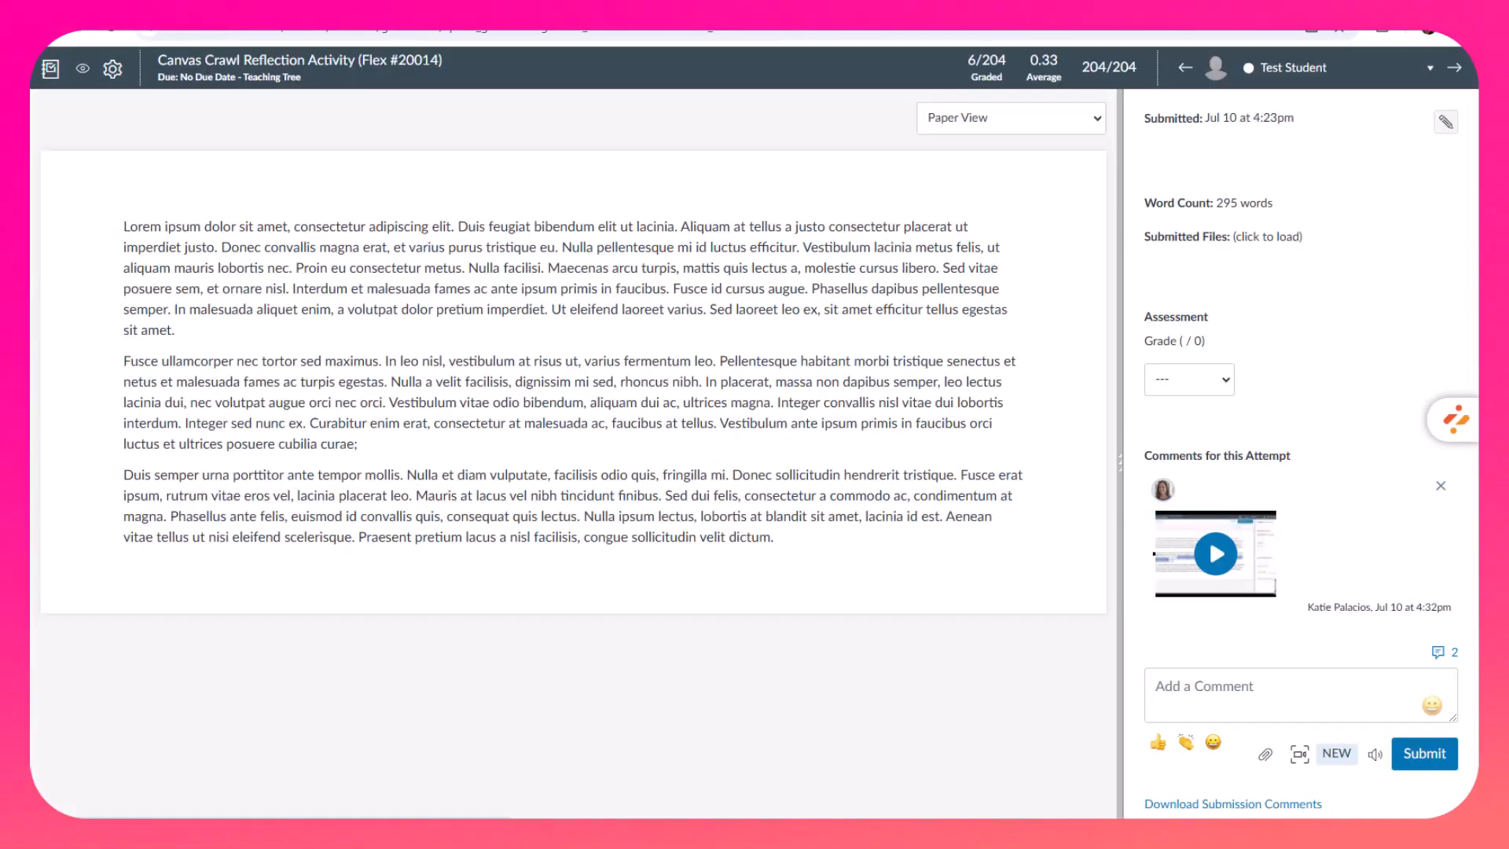
- Reopen the submitted video comment in its player and play the first two seconds, pausing at 0:02
left_click(1215, 554)
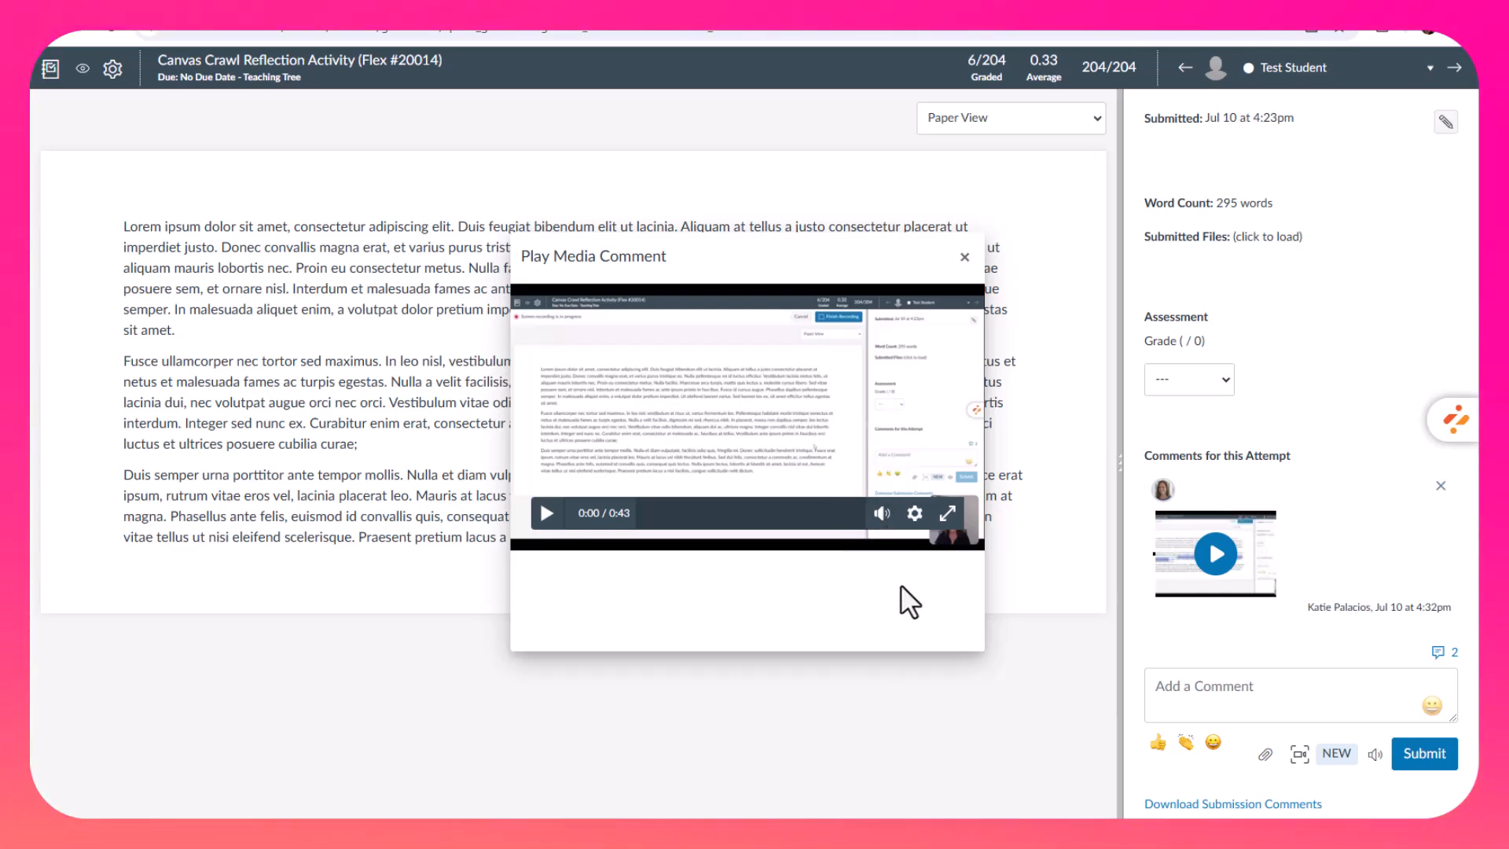
key("Escape")
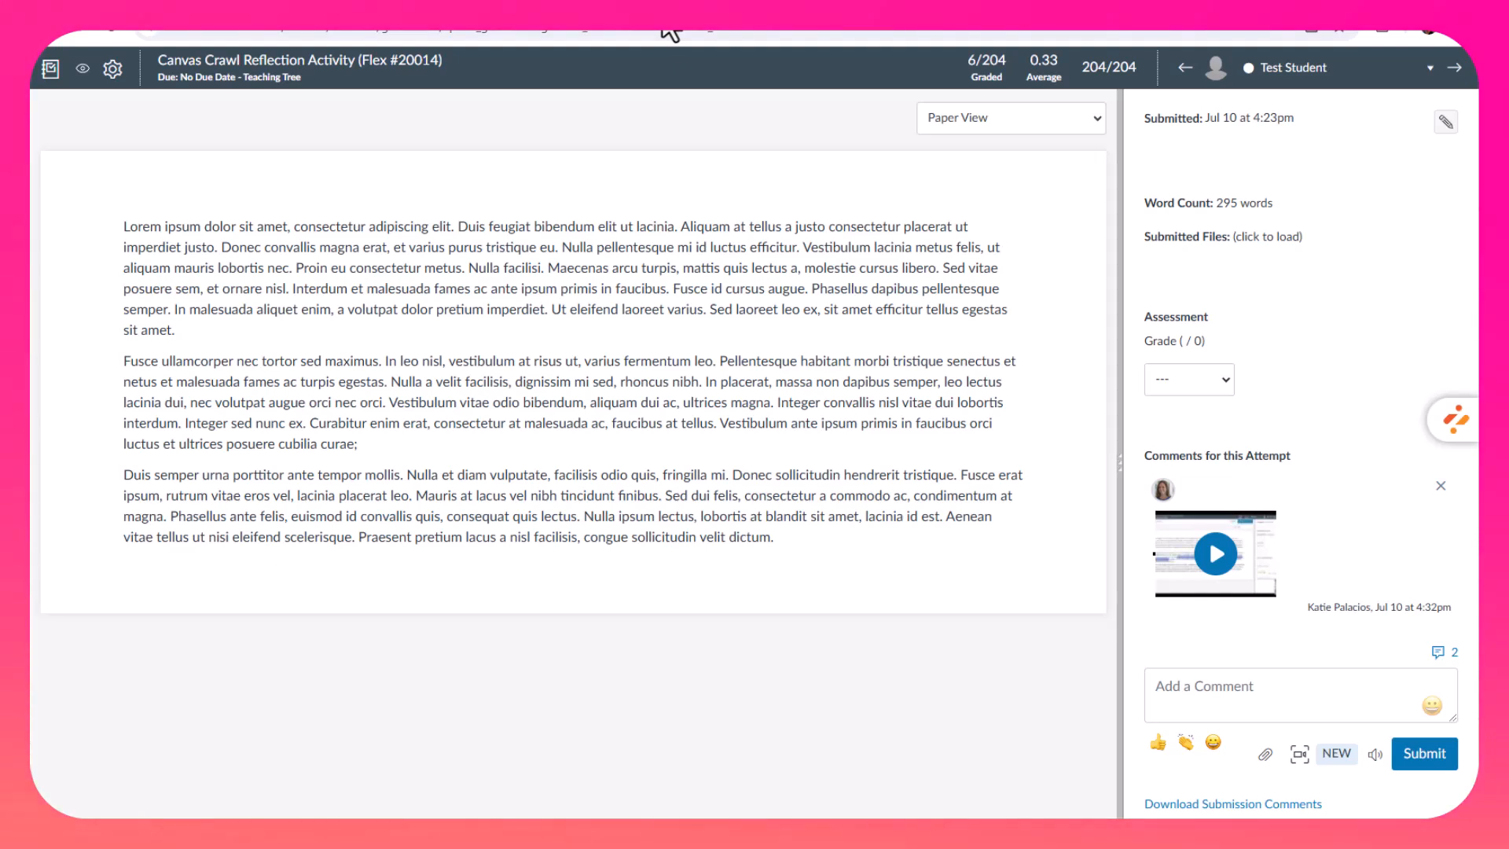
left_click(1216, 555)
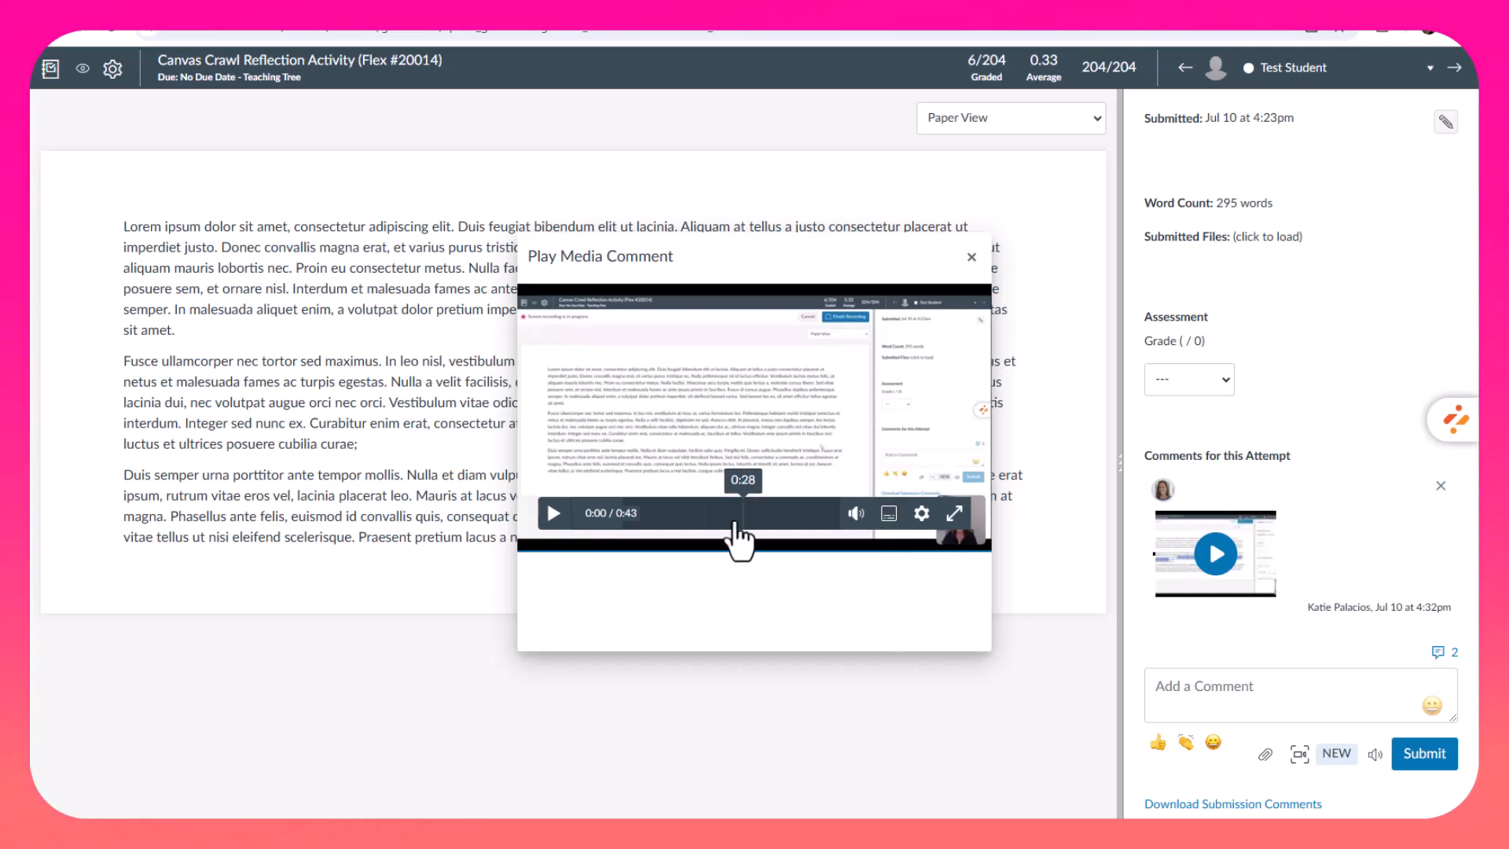
left_click(553, 515)
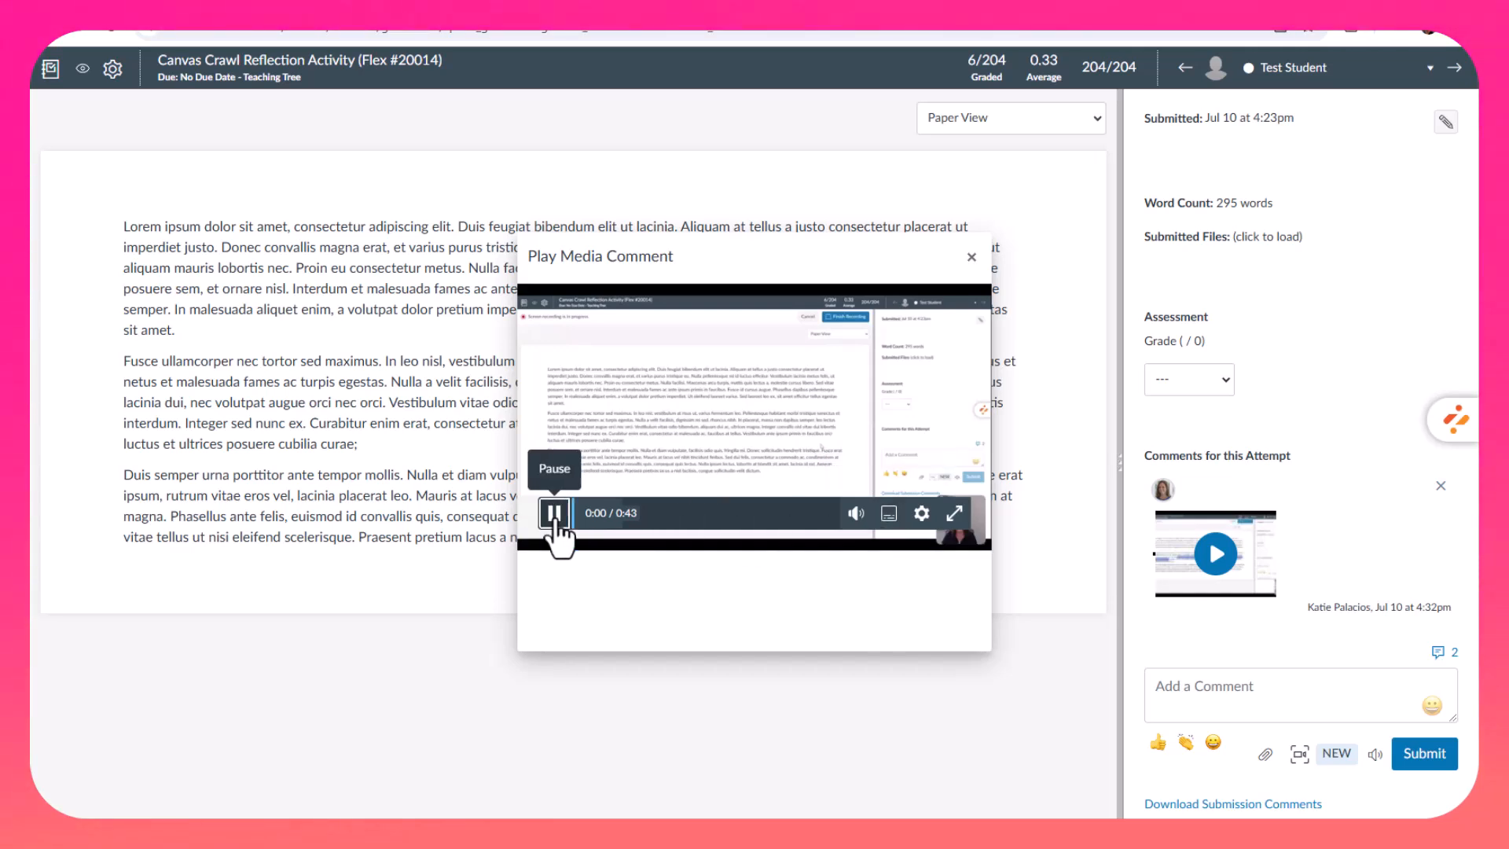
left_click(554, 514)
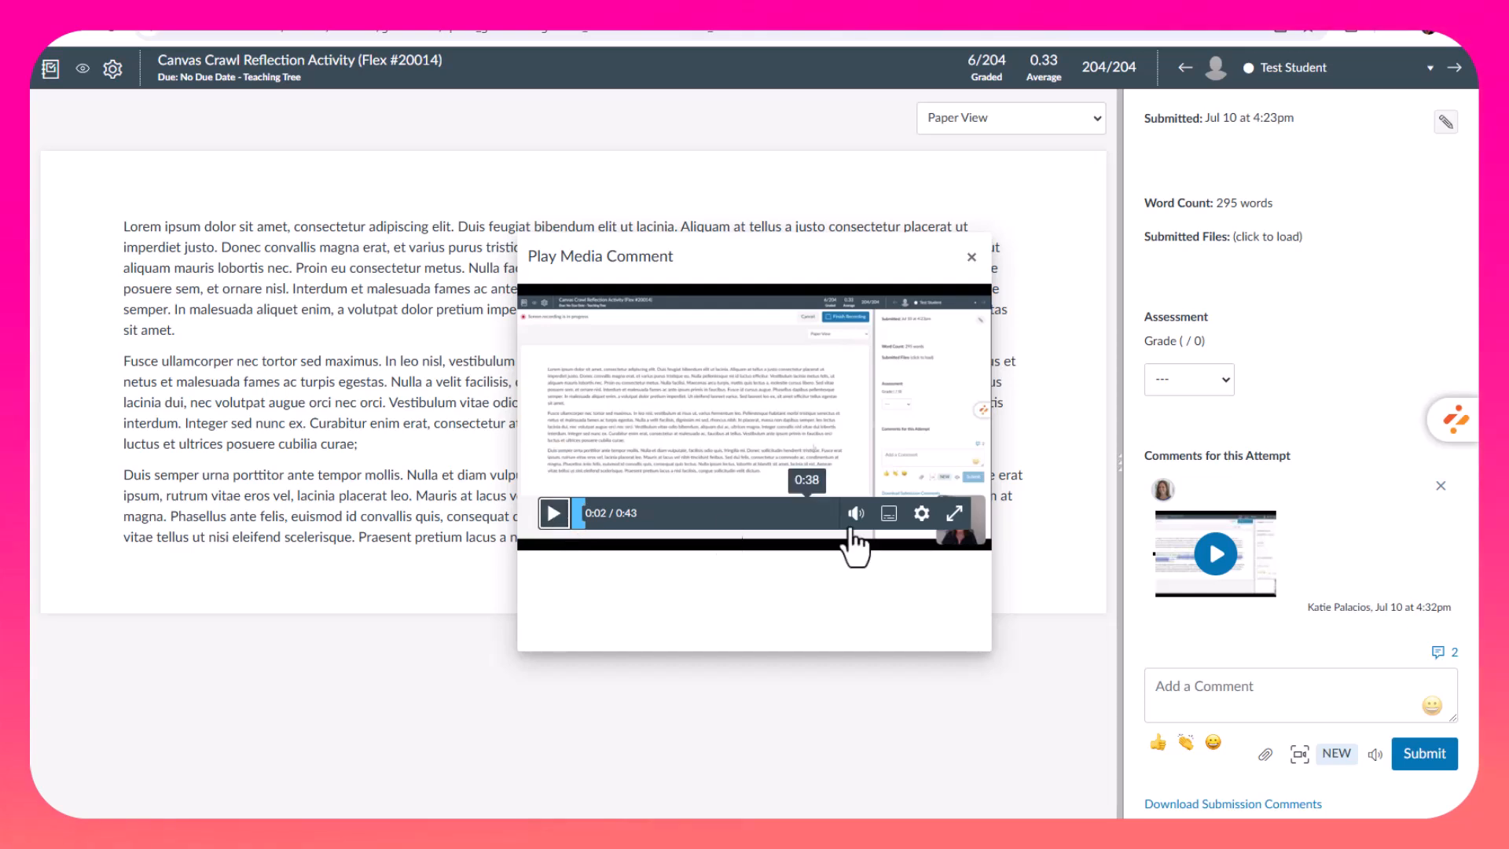
- Turn on captions for the video comment and view it in full screen, closing the player when done
left_click(890, 518)
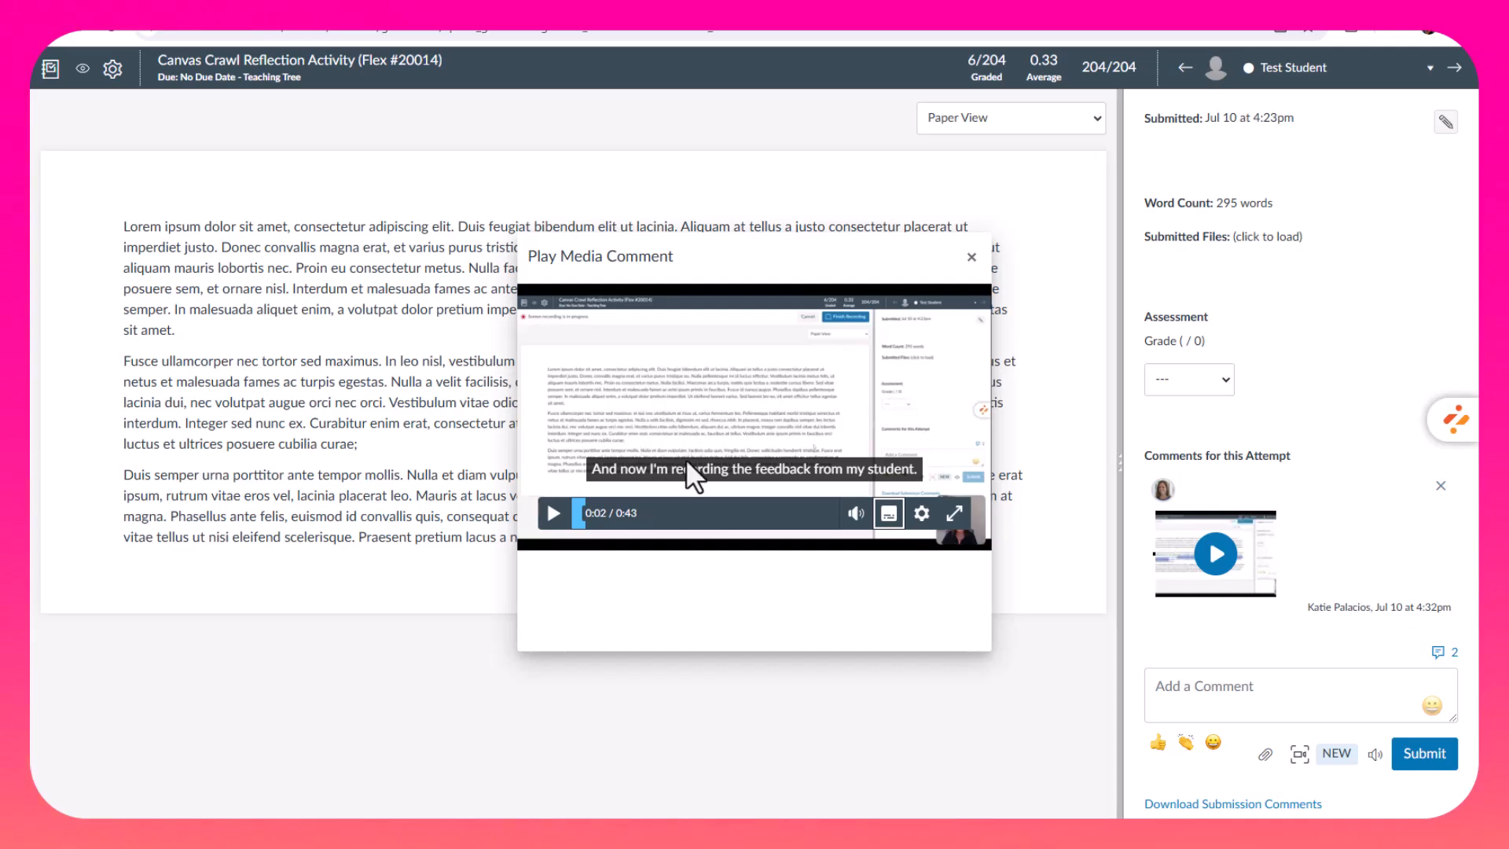
left_click(955, 512)
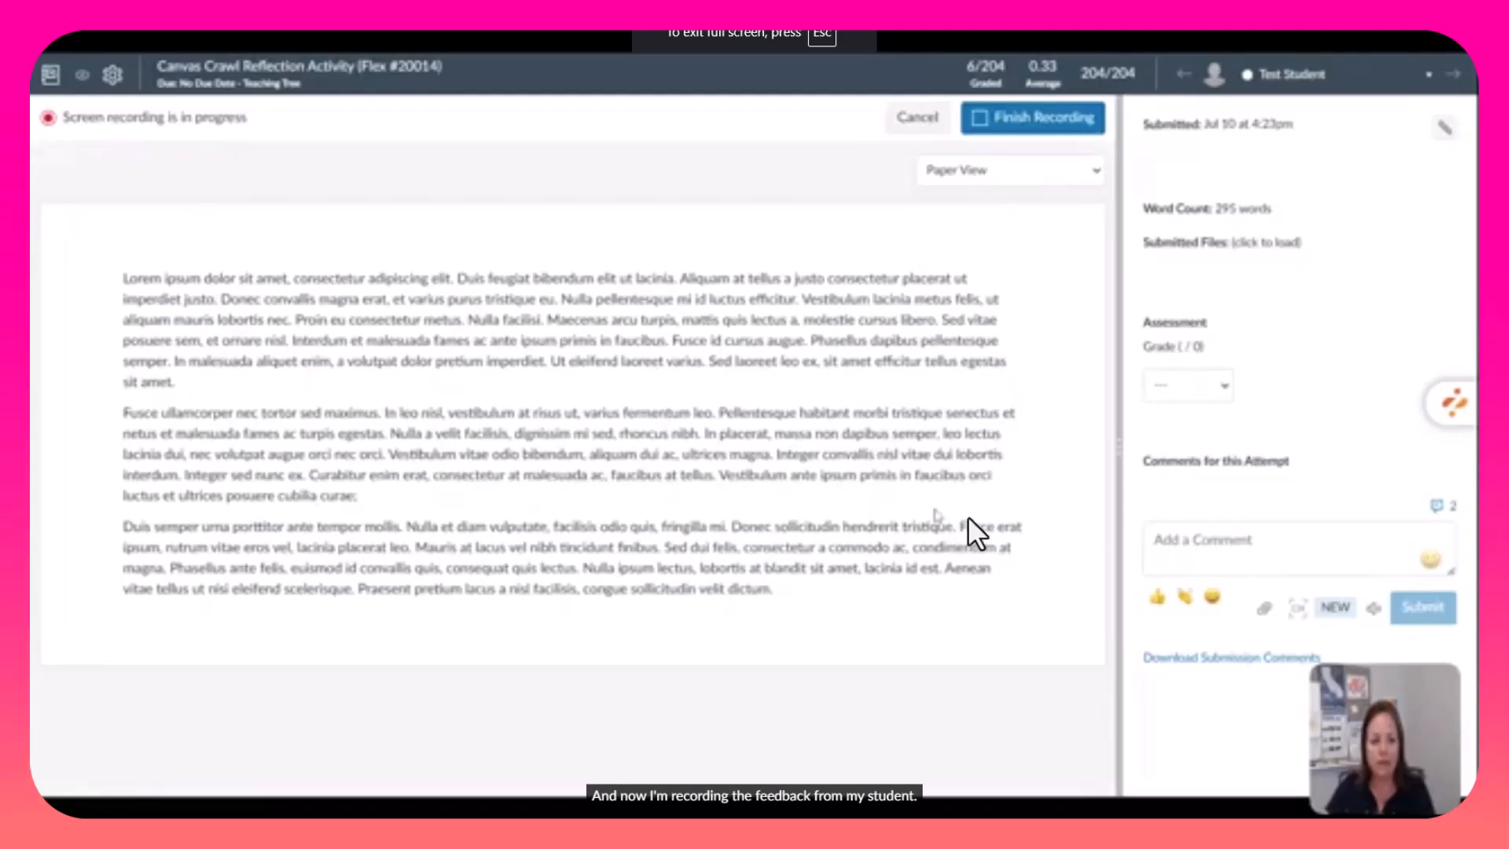
key("Escape")
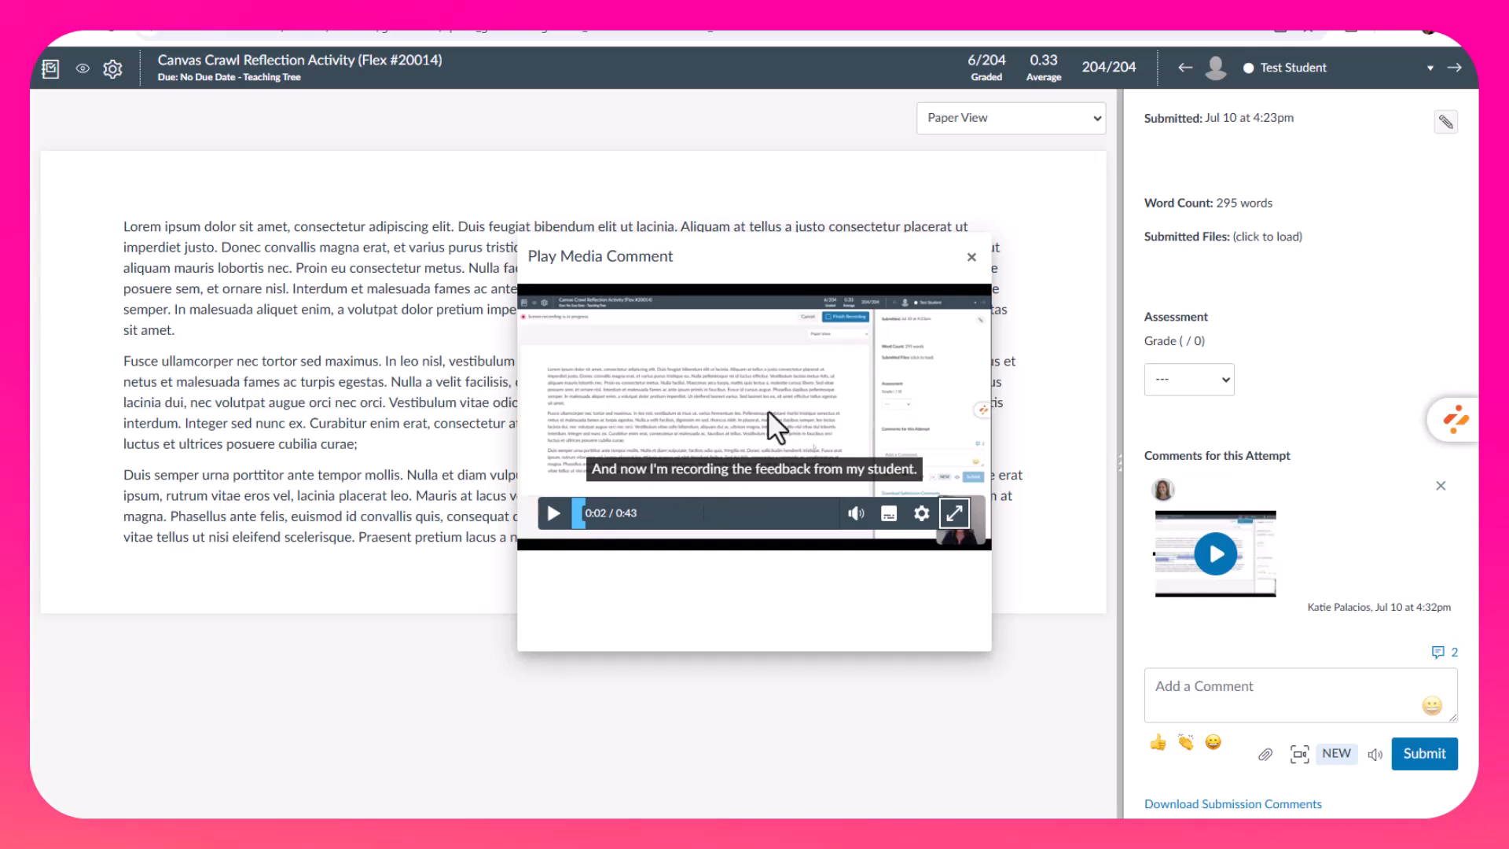
left_click(971, 259)
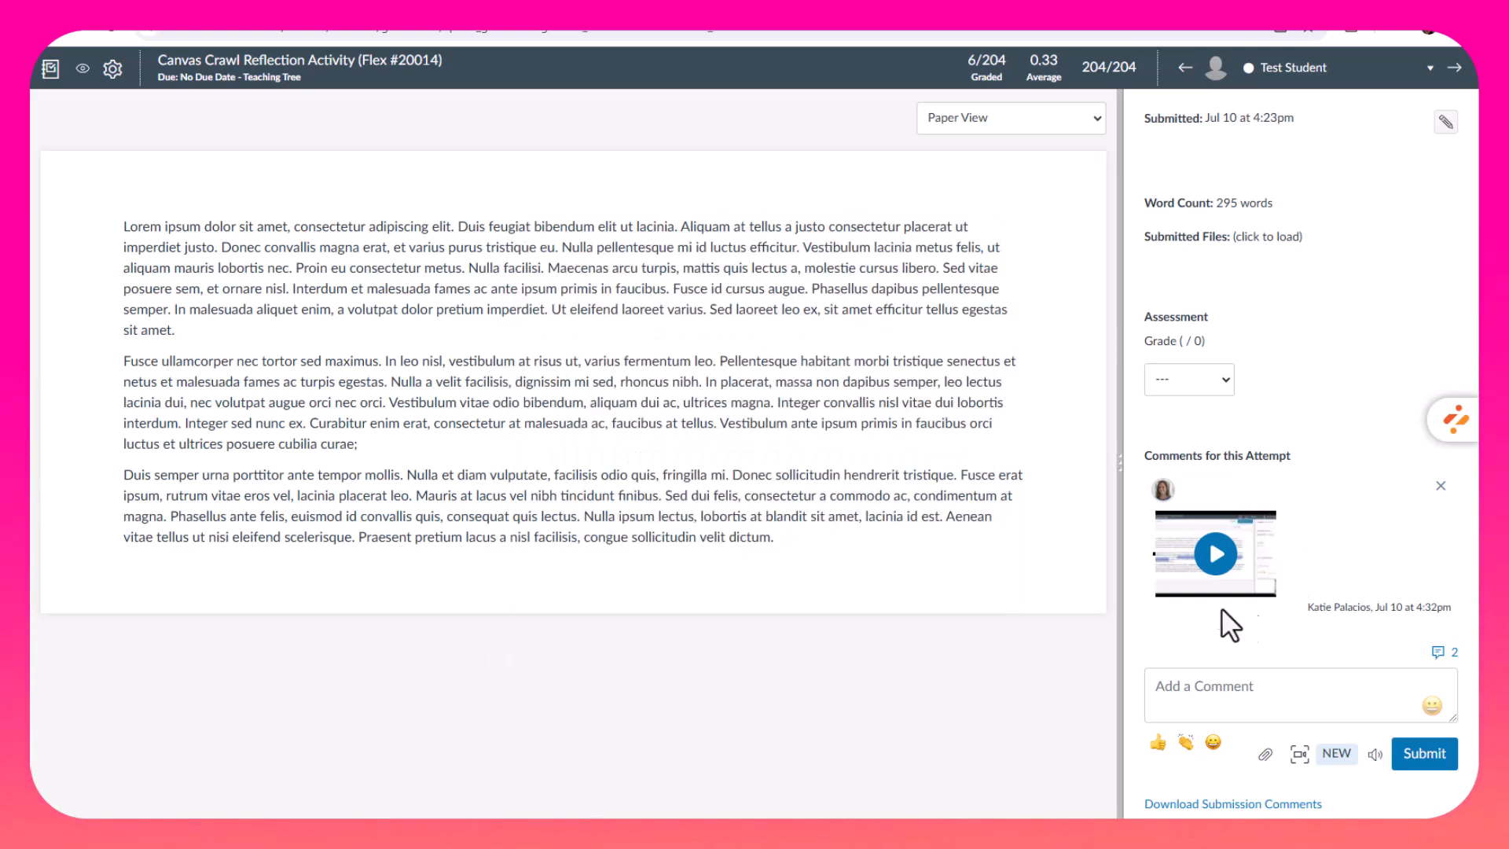